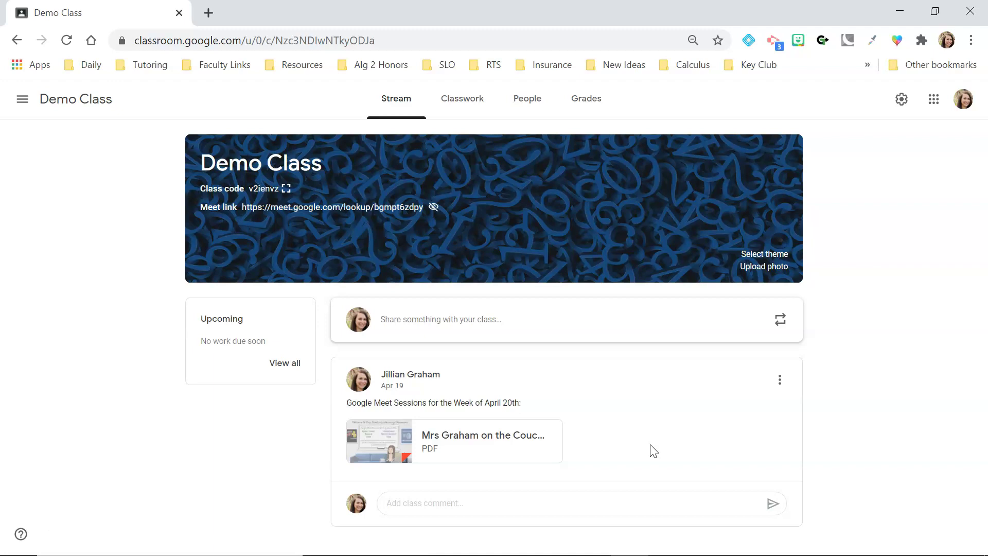
Check the class settings' options for classwork on the stream, choose Hide notifications, and return to the stream
{"action": "left_click", "coordinate": [901, 99]}
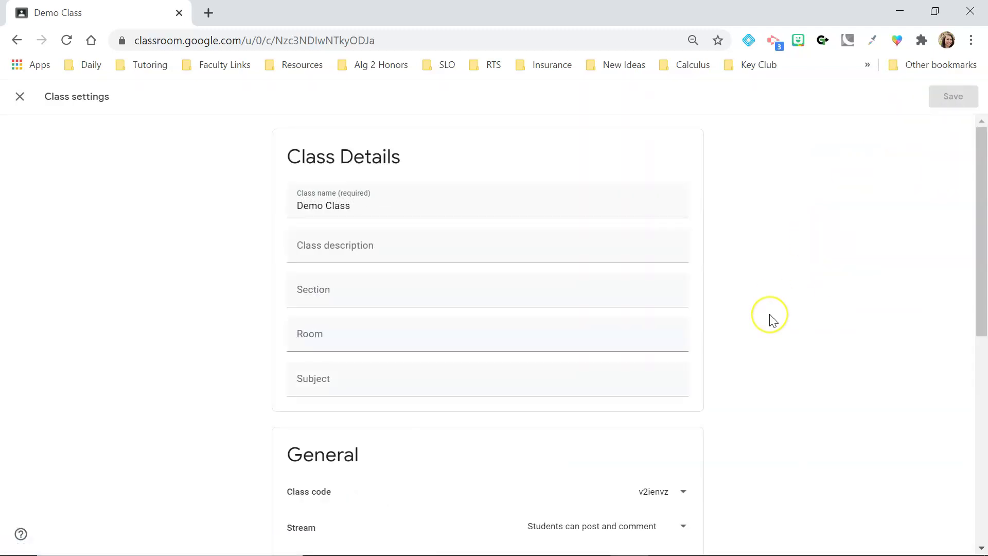
{"action": "scroll", "coordinate": [771, 316], "scroll_direction": "down", "scroll_amount": 5}
{"action": "scroll", "coordinate": [770, 319], "scroll_direction": "down", "scroll_amount": 1}
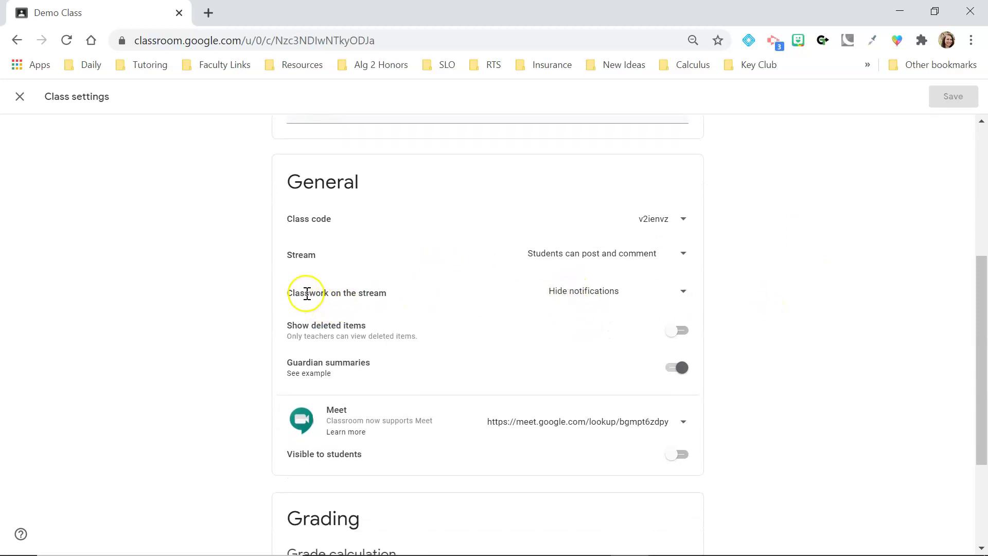
{"action": "left_click", "coordinate": [589, 294]}
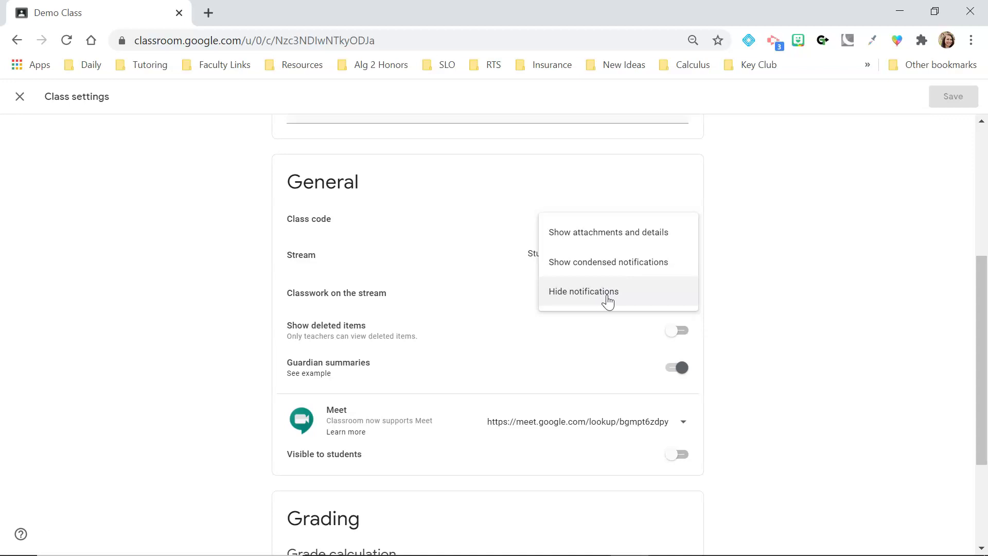
{"action": "left_click", "coordinate": [592, 290]}
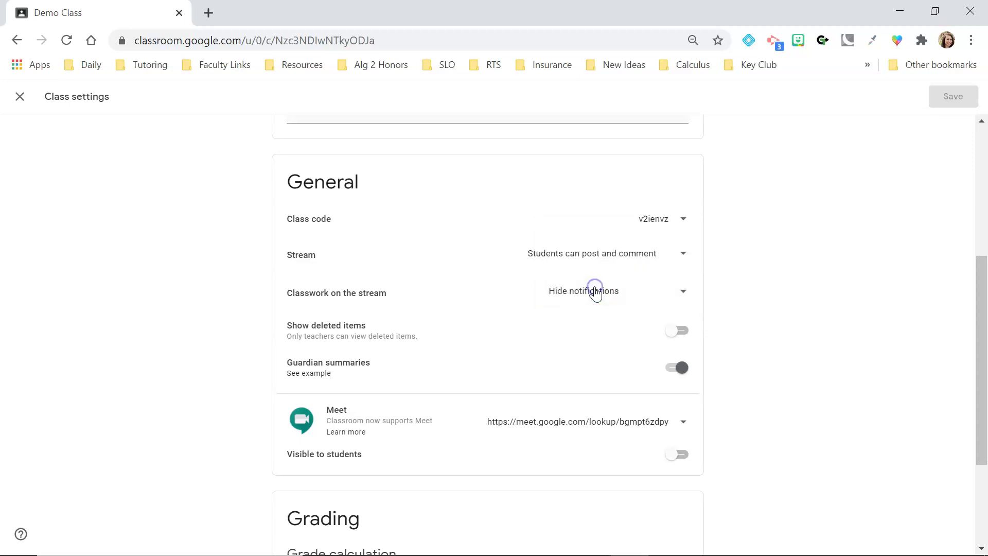
{"action": "scroll", "coordinate": [110, 121], "scroll_direction": "up", "scroll_amount": 4}
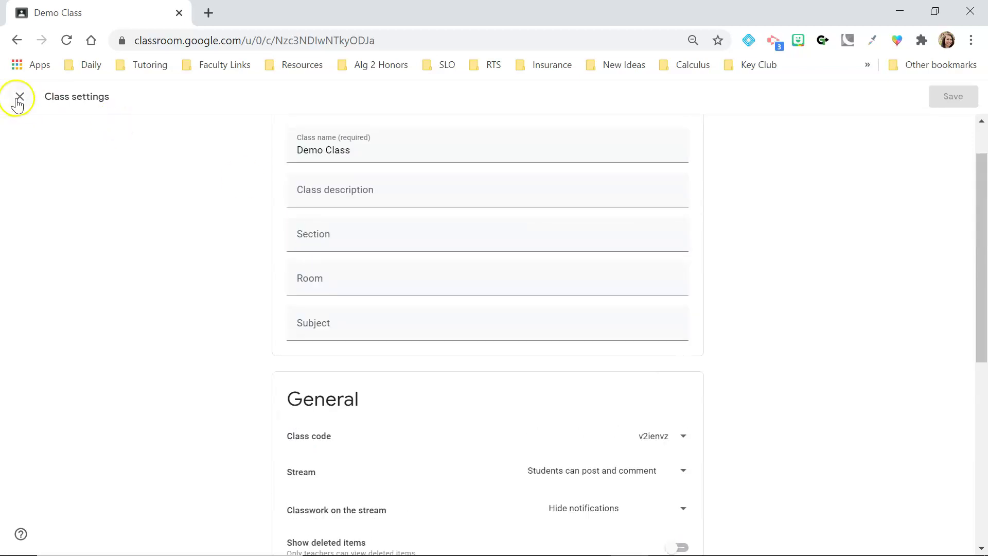
{"action": "left_click", "coordinate": [19, 97]}
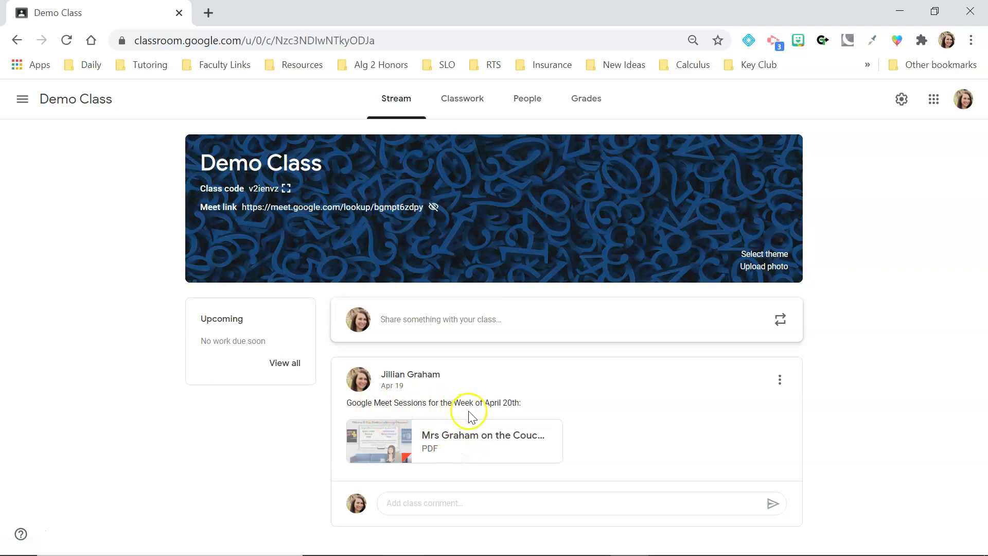
{"action": "left_click", "coordinate": [442, 320]}
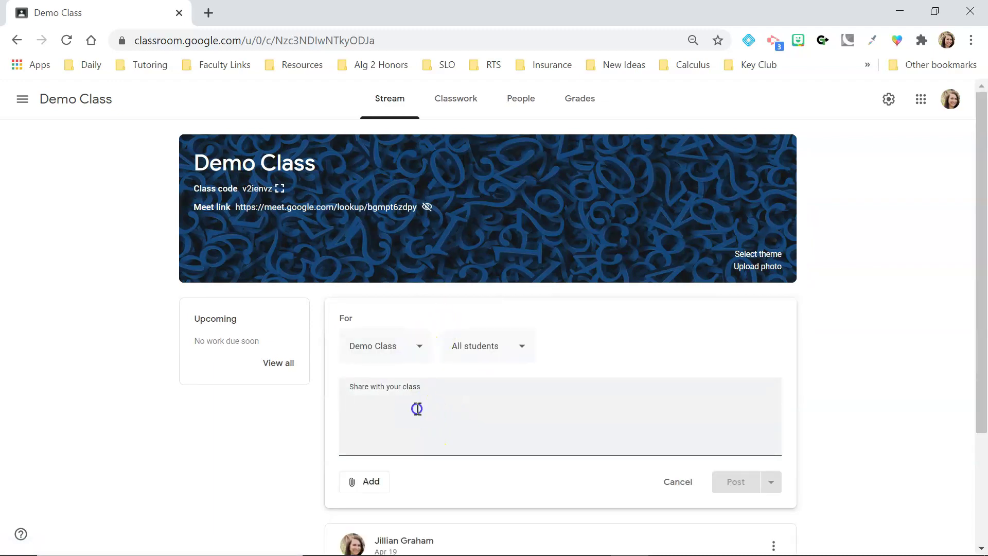
{"action": "scroll", "coordinate": [417, 408], "scroll_direction": "down", "scroll_amount": 3}
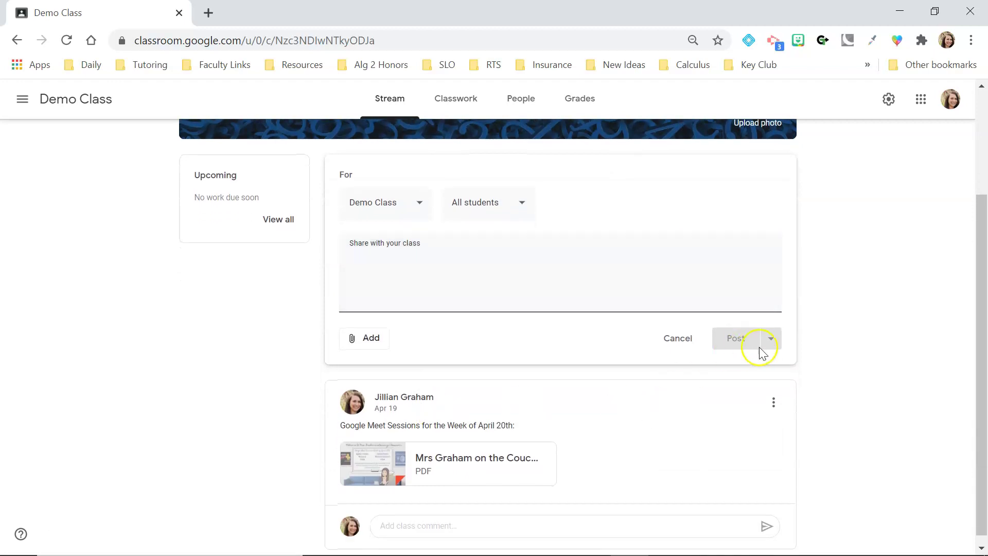
{"action": "left_click", "coordinate": [678, 342]}
Edit the existing Google Meet Sessions announcement, check its audience and attachment options, and save it
{"action": "left_click", "coordinate": [779, 379]}
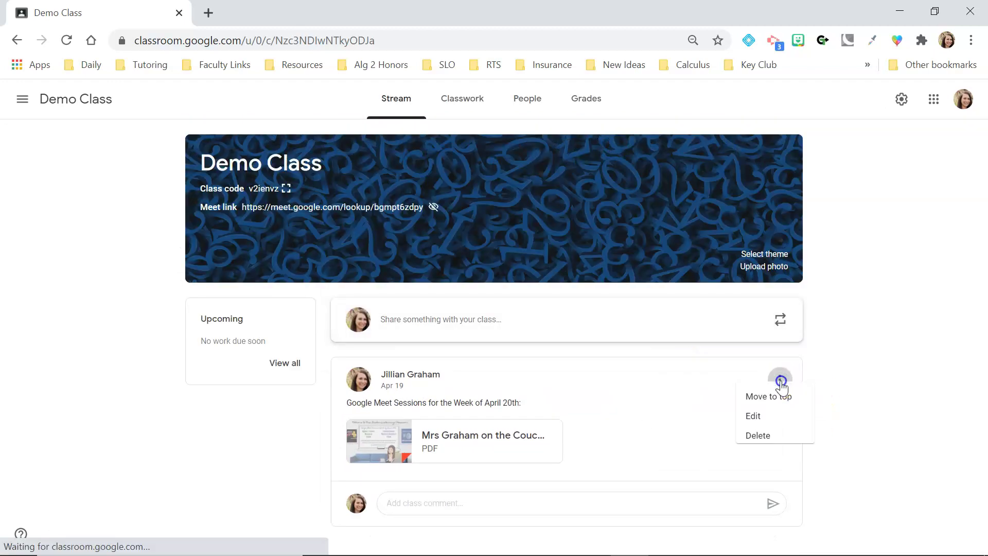
{"action": "left_click", "coordinate": [747, 426]}
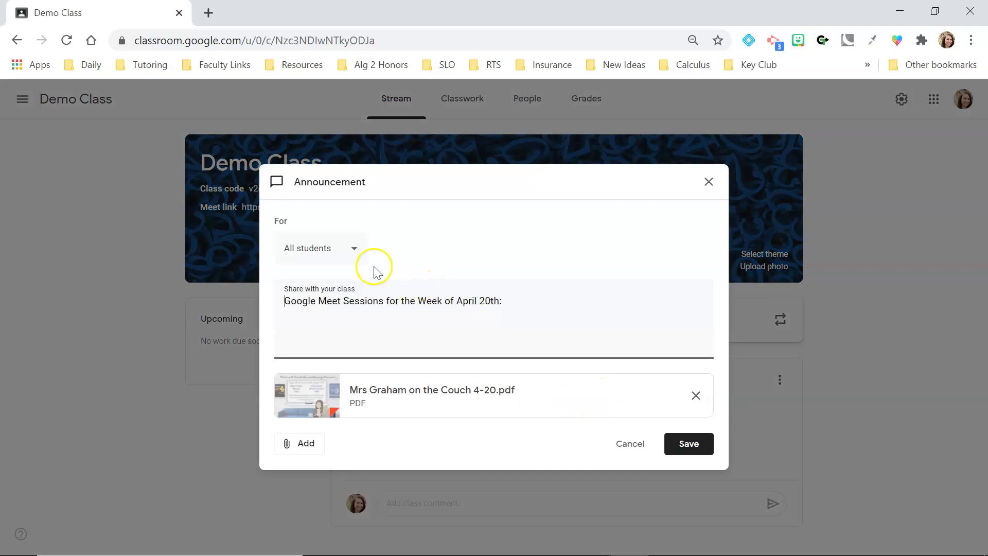
{"action": "left_click", "coordinate": [342, 249]}
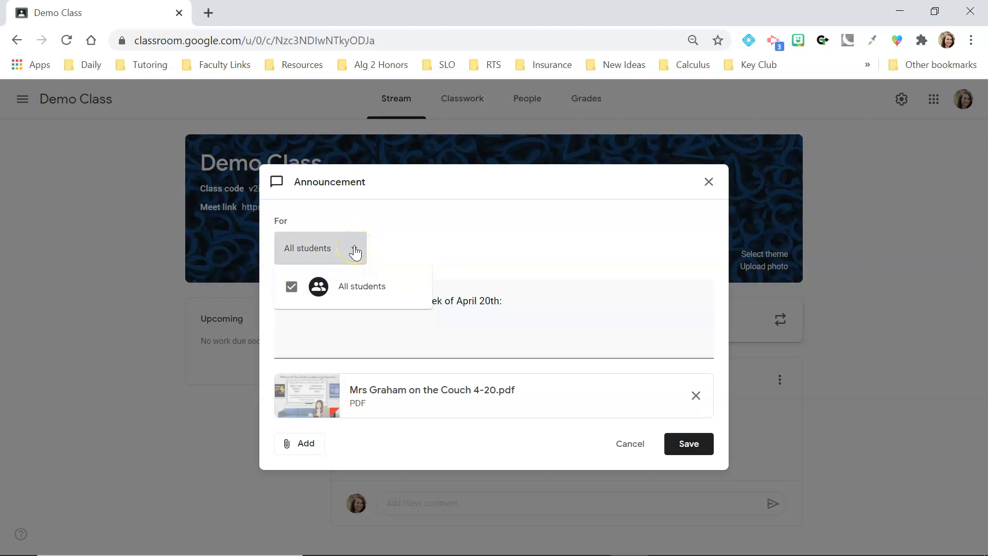
{"action": "left_click", "coordinate": [355, 252]}
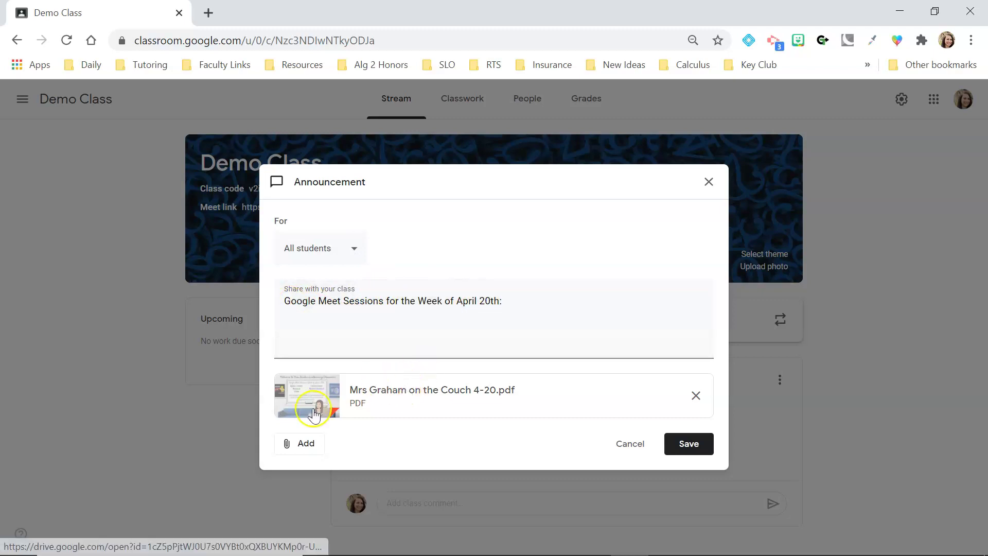
{"action": "left_click", "coordinate": [299, 447]}
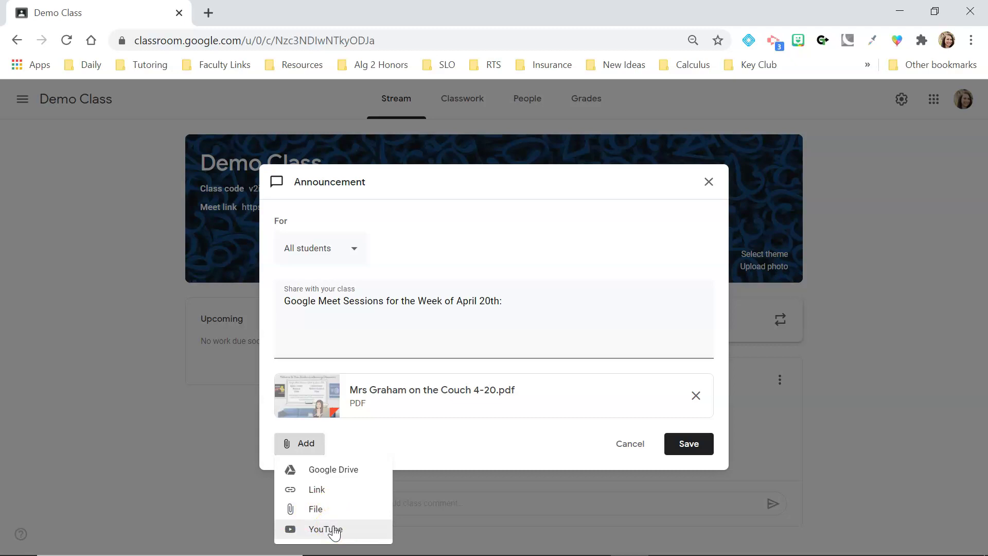
{"action": "left_click", "coordinate": [676, 450]}
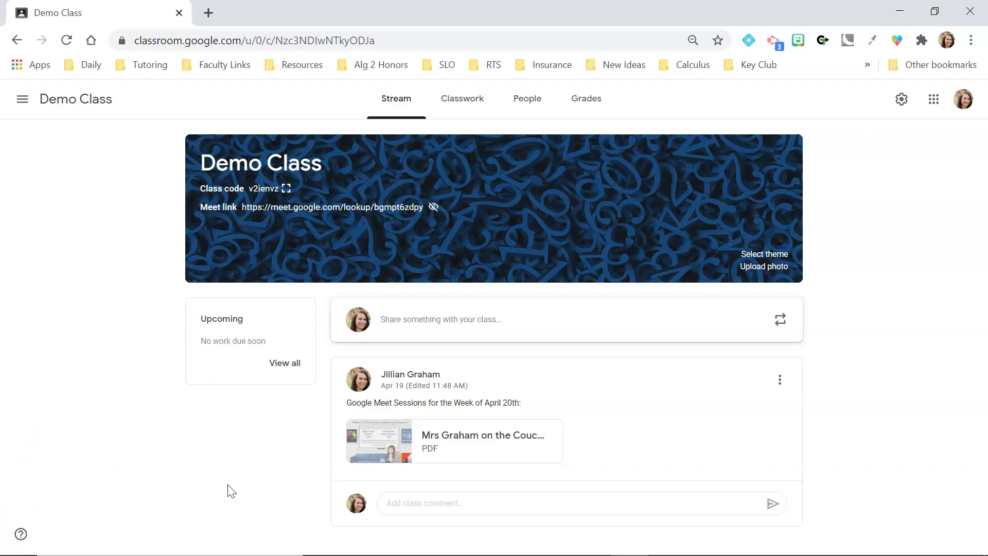
Preview the PDF attached to the Google Meet Sessions announcement and close the preview
{"action": "left_click", "coordinate": [468, 438]}
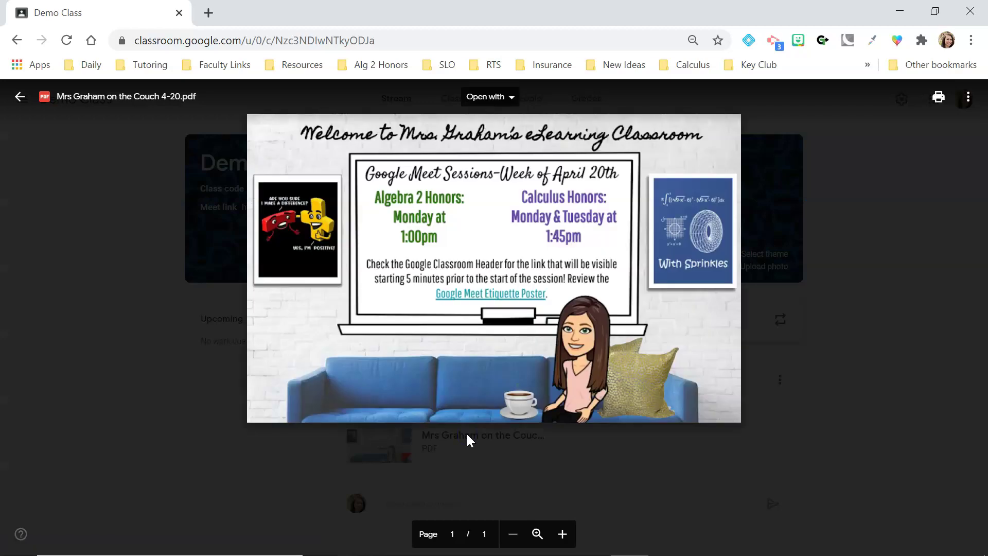
{"action": "left_click", "coordinate": [748, 412]}
{"action": "left_click", "coordinate": [501, 154]}
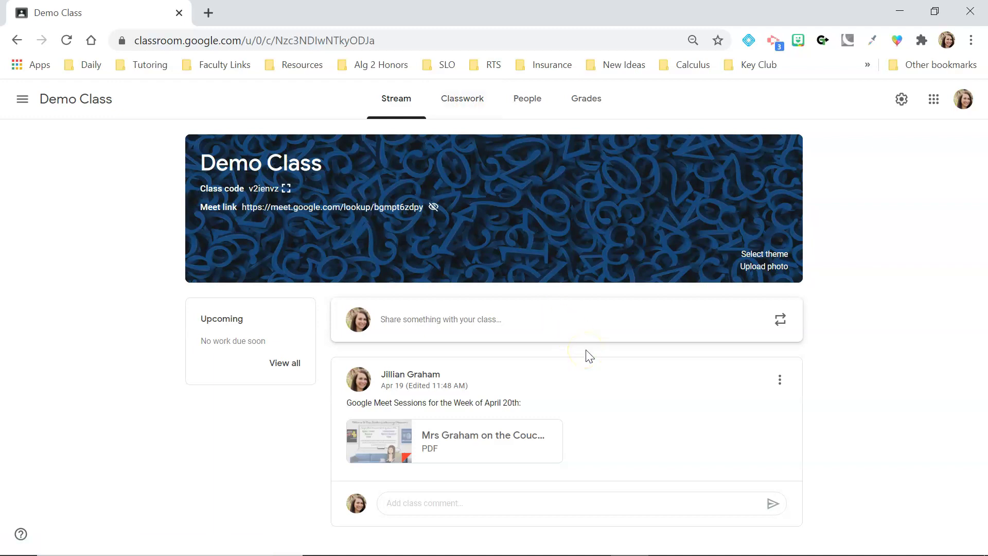
Go to the class's Classwork page and review the types of items that can be created there
{"action": "left_click", "coordinate": [459, 105]}
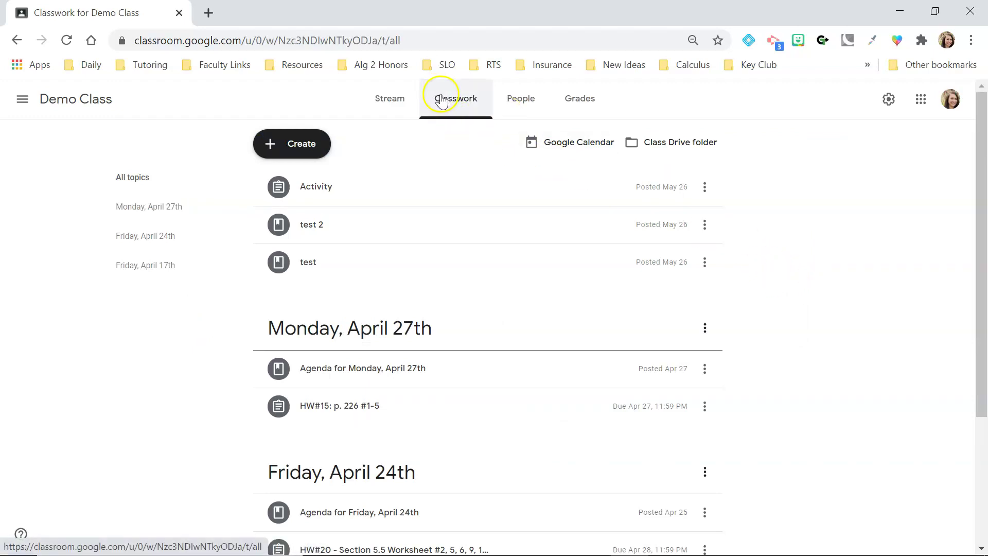
{"action": "left_click", "coordinate": [302, 147]}
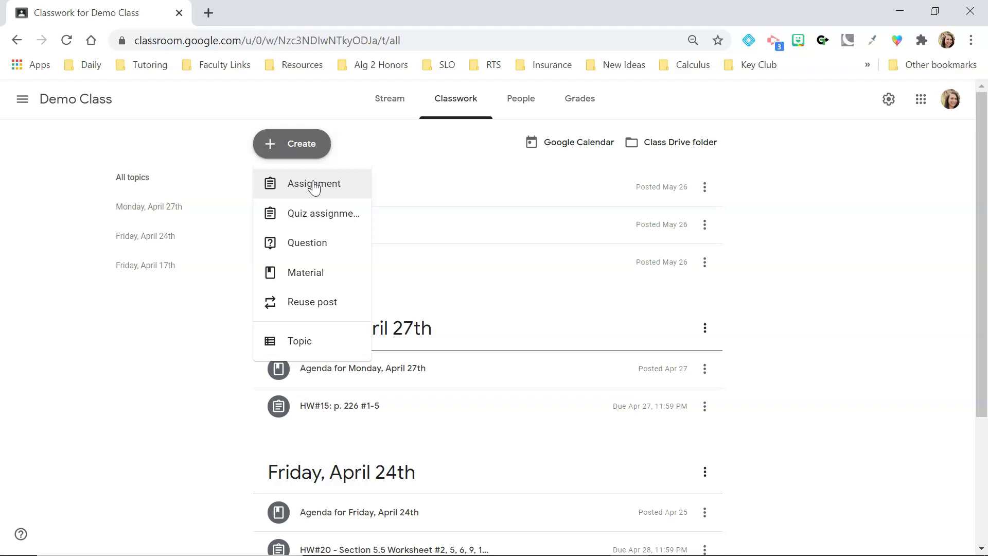
{"action": "left_click", "coordinate": [326, 216]}
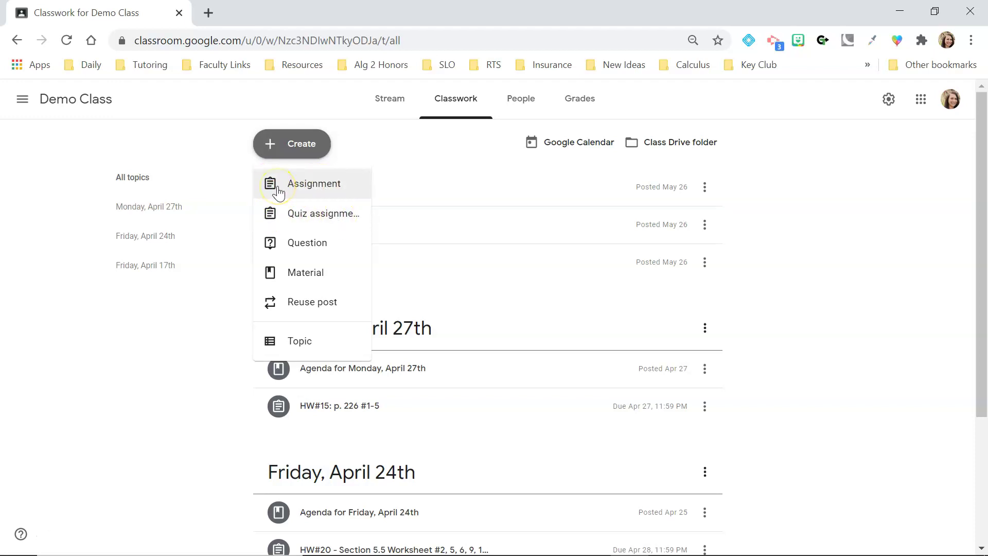
{"action": "left_click", "coordinate": [329, 249]}
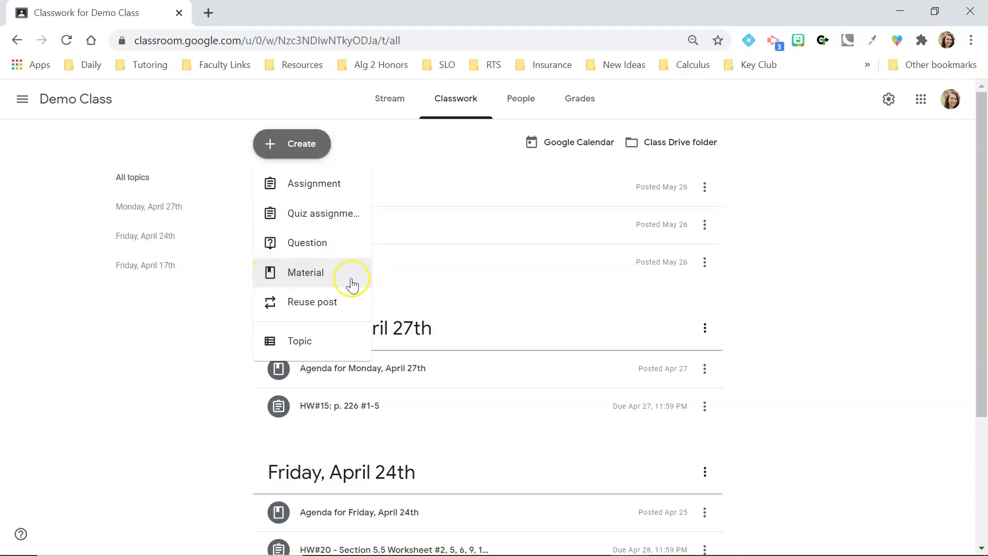
{"action": "left_click", "coordinate": [299, 278]}
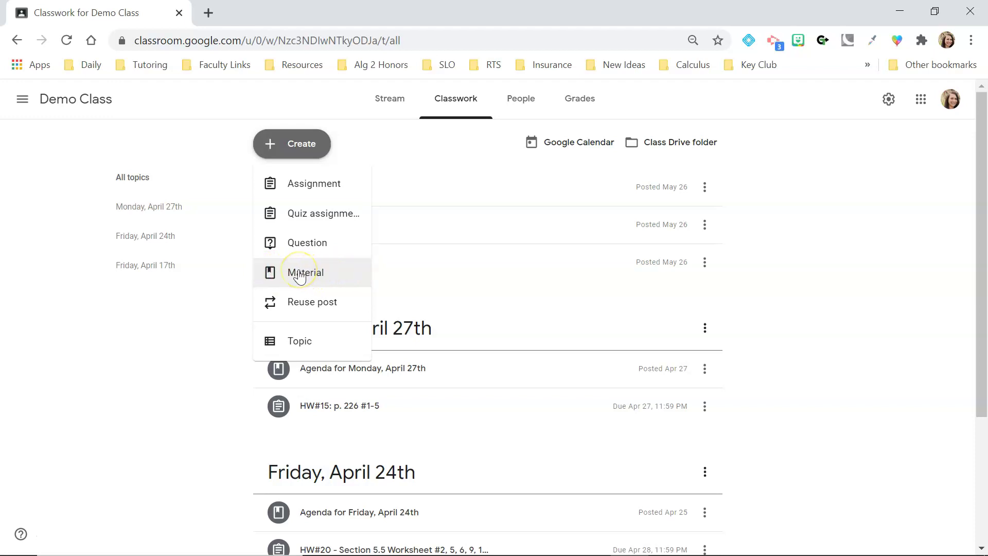
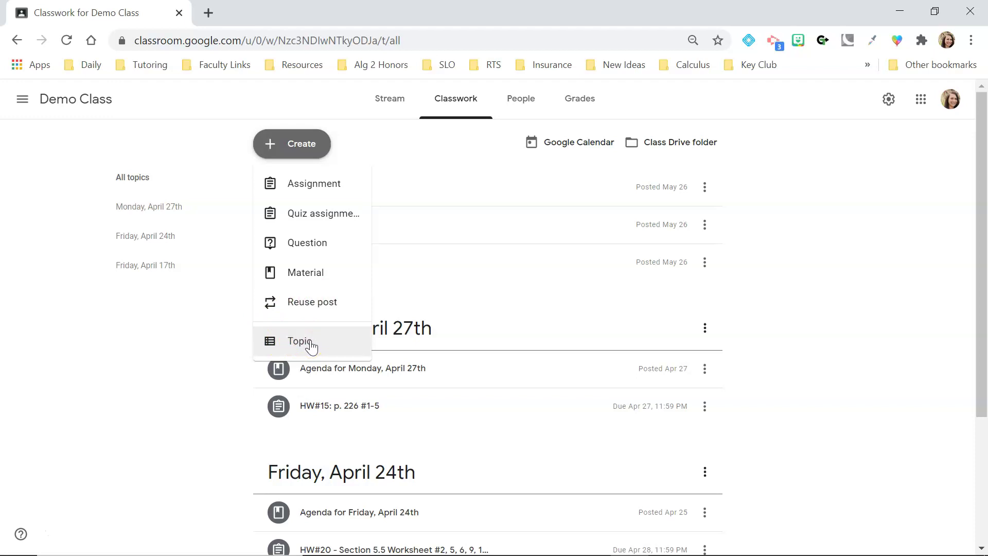
{"action": "left_click", "coordinate": [875, 309]}
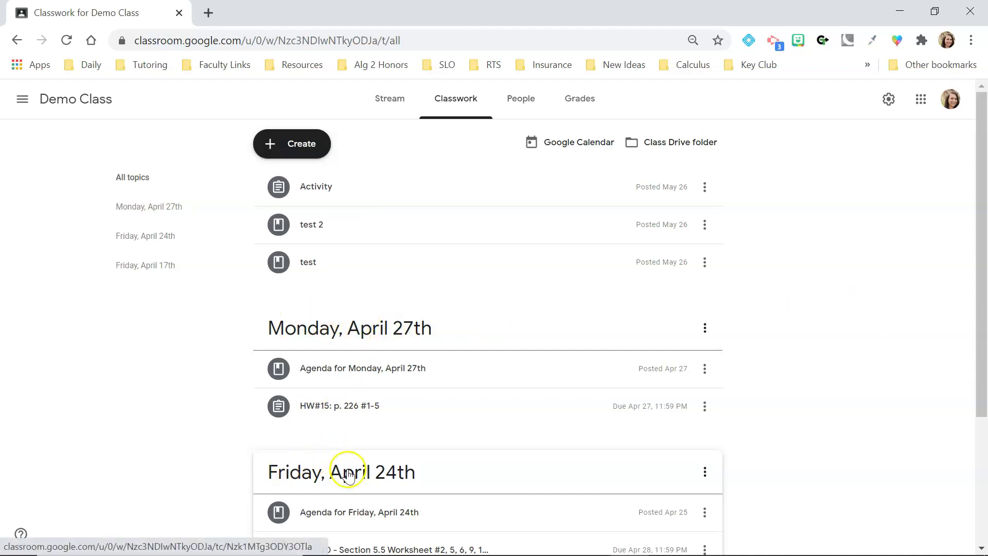
Expand the HW#15 assignment under the Monday, April 27th topic to view its details and attachment
{"action": "scroll", "coordinate": [384, 478], "scroll_direction": "down", "scroll_amount": 1}
{"action": "scroll", "coordinate": [383, 479], "scroll_direction": "down", "scroll_amount": 1}
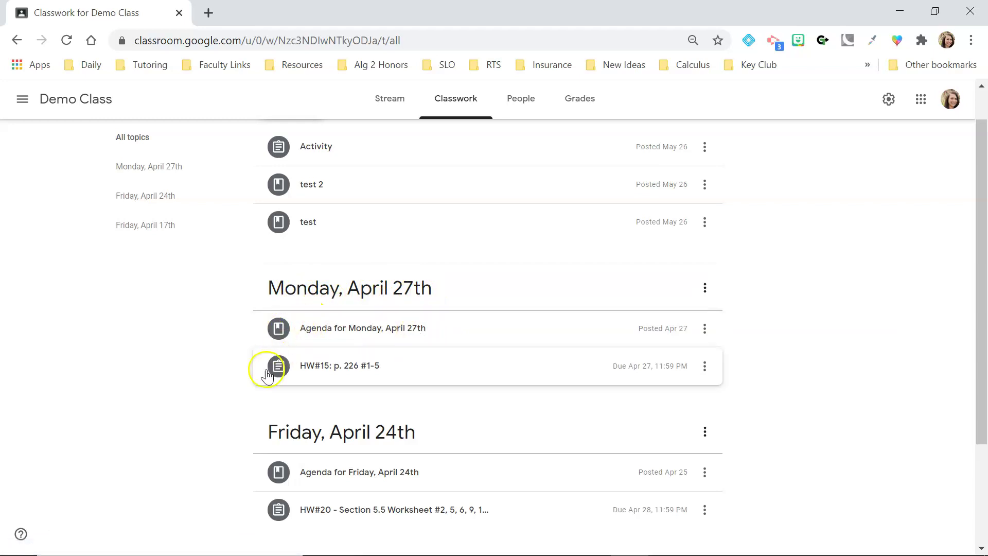
{"action": "left_click", "coordinate": [347, 371]}
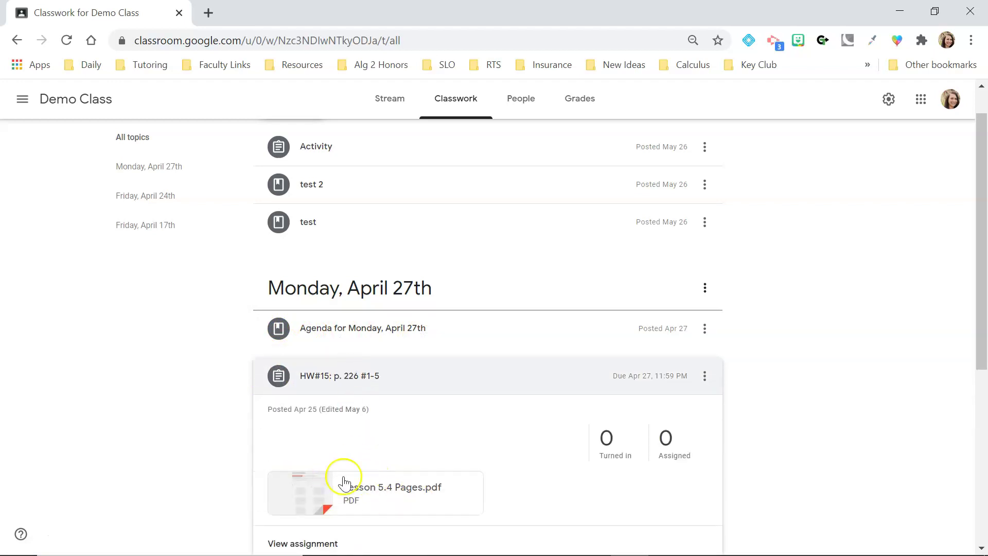
{"action": "scroll", "coordinate": [895, 264], "scroll_direction": "up", "scroll_amount": 1}
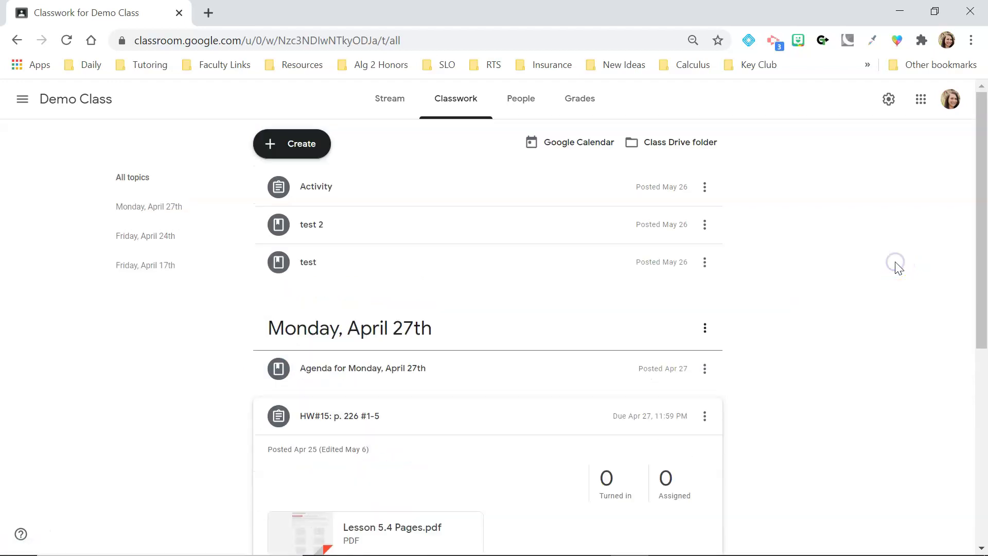
Create a new assignment titled "HW#16: p. 203 #1-7"
{"action": "left_click", "coordinate": [307, 148]}
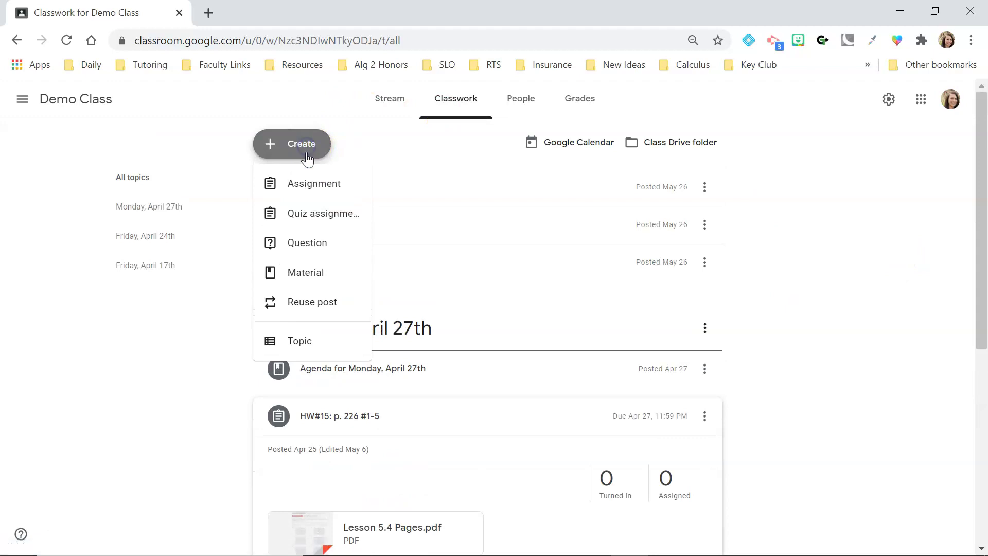
{"action": "left_click", "coordinate": [306, 184]}
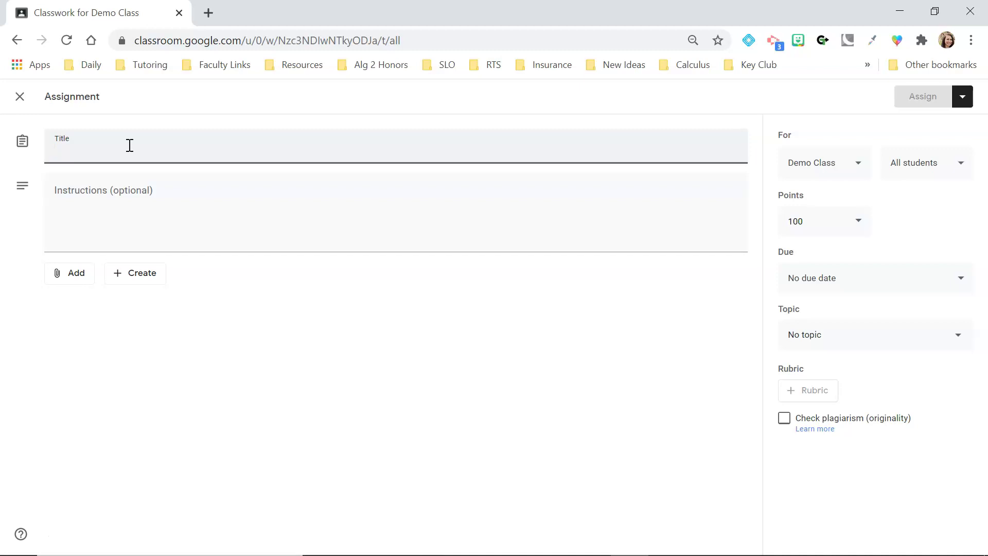
{"action": "type", "text": "HW#16:"}
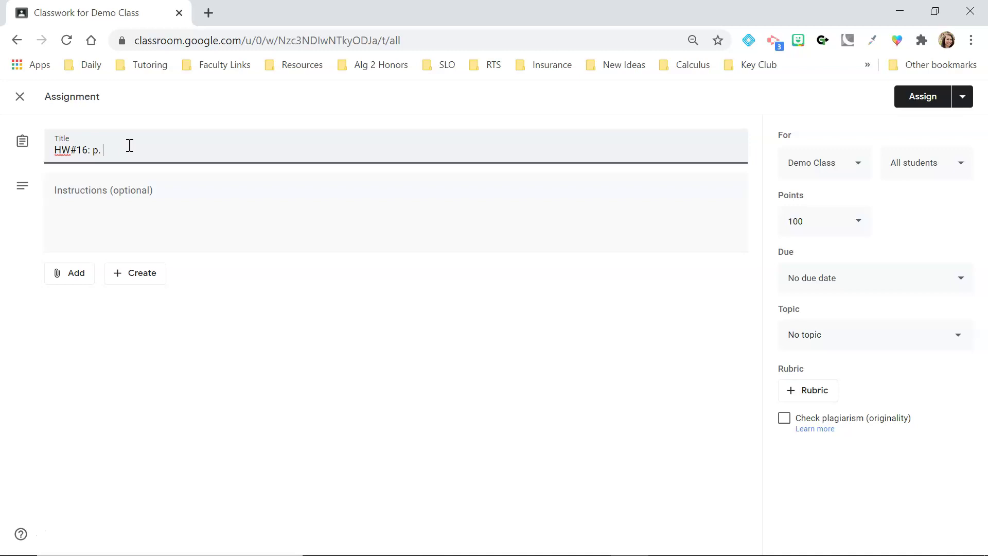
{"action": "type", "text": " p. 203 #1-7"}
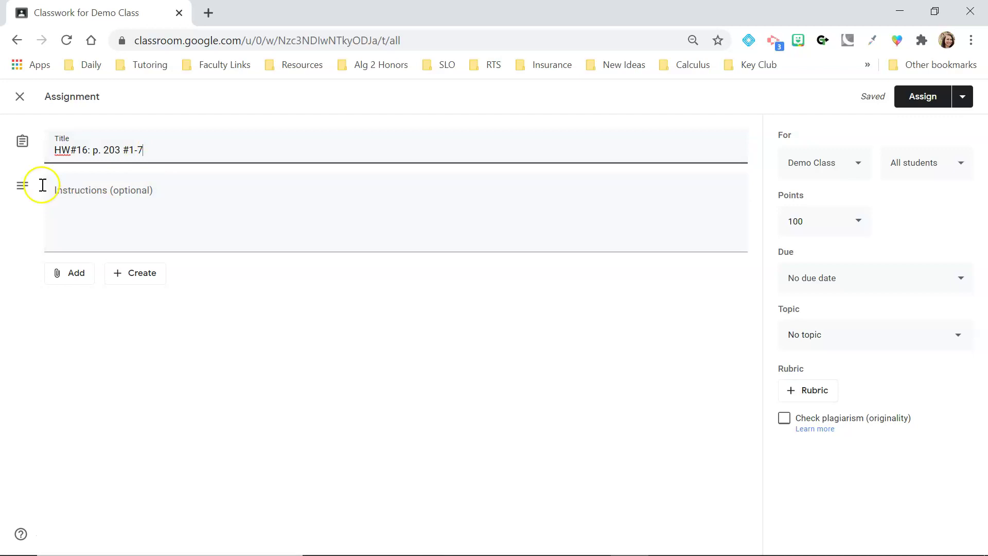
Attach the recent file 1_4_Homework.pdf from Google Drive to the assignment
{"action": "left_click", "coordinate": [75, 277]}
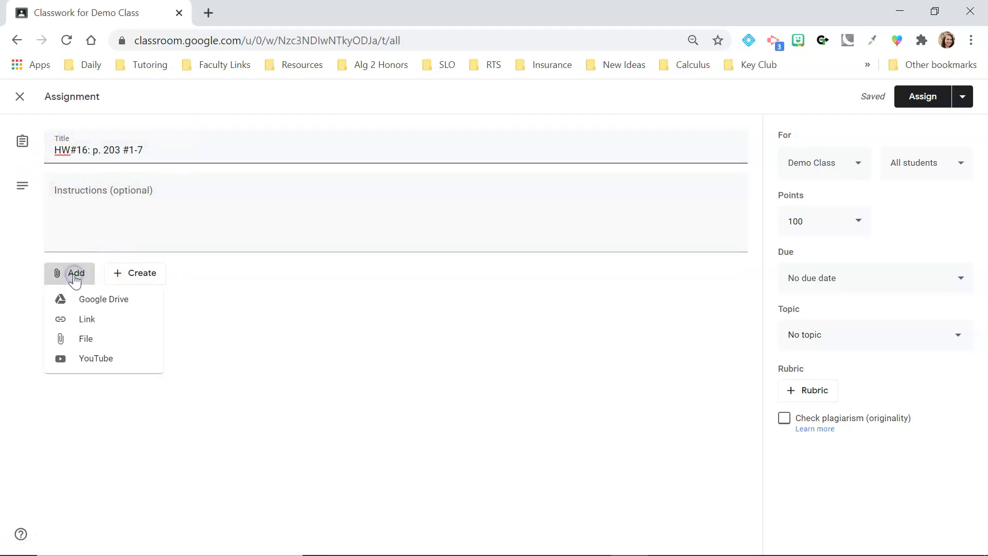
{"action": "left_click", "coordinate": [92, 299]}
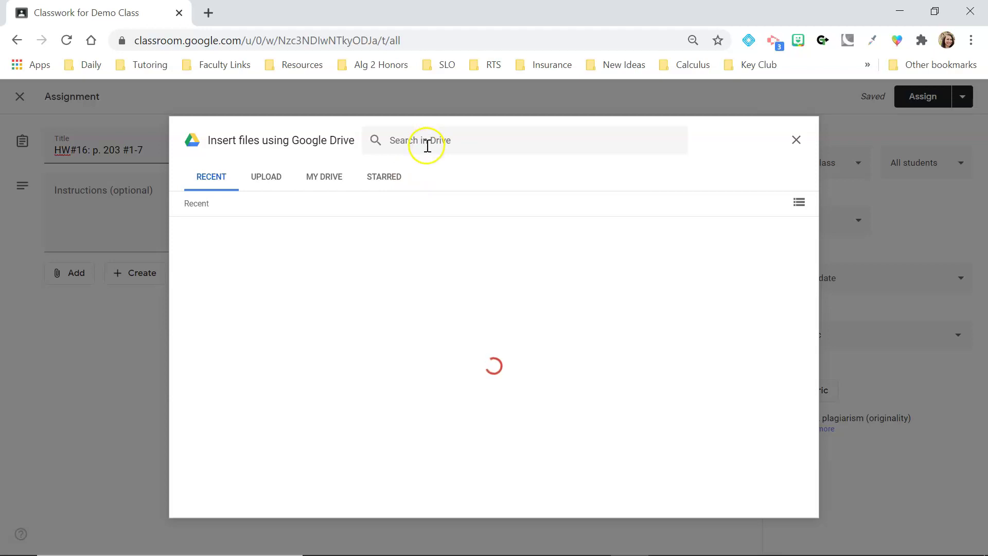
{"action": "left_click", "coordinate": [426, 146]}
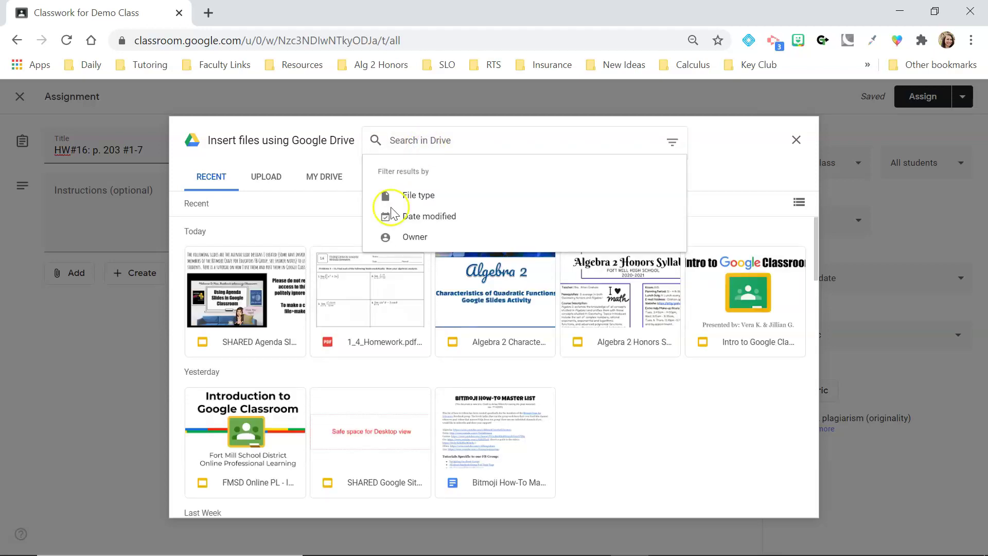
{"action": "left_click", "coordinate": [348, 290]}
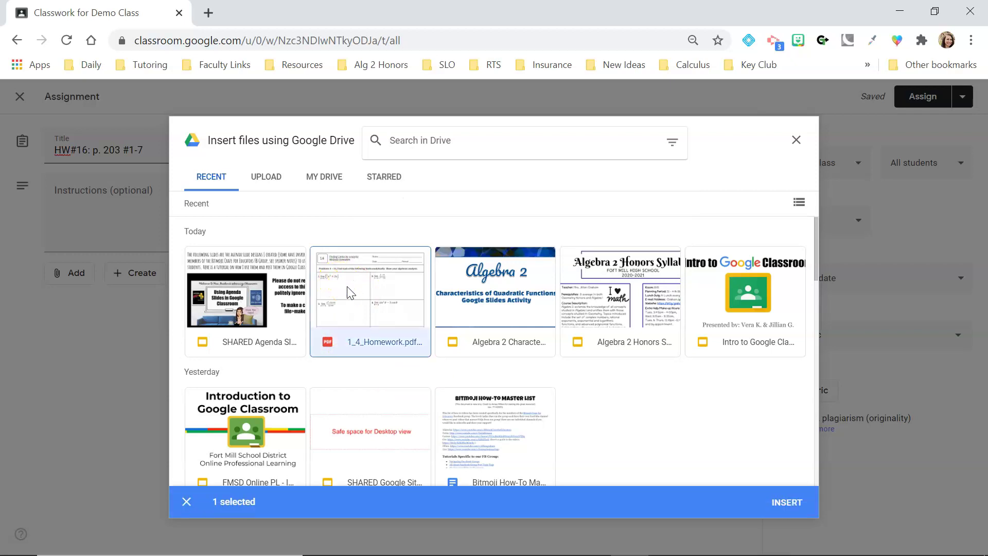
{"action": "double_click", "coordinate": [348, 291]}
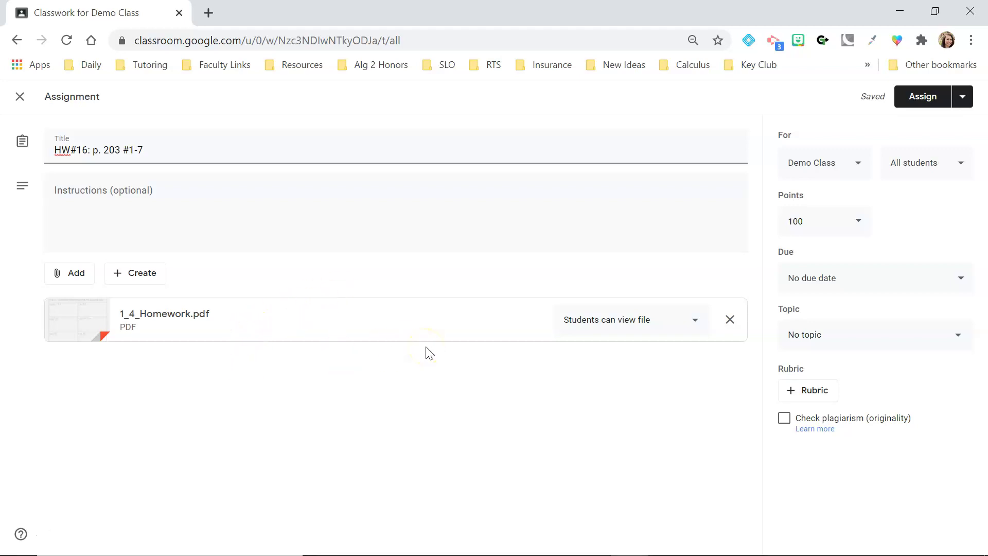
Review the student access options for the attached 1_4_Homework.pdf, leaving the current setting in place
{"action": "left_click", "coordinate": [644, 327]}
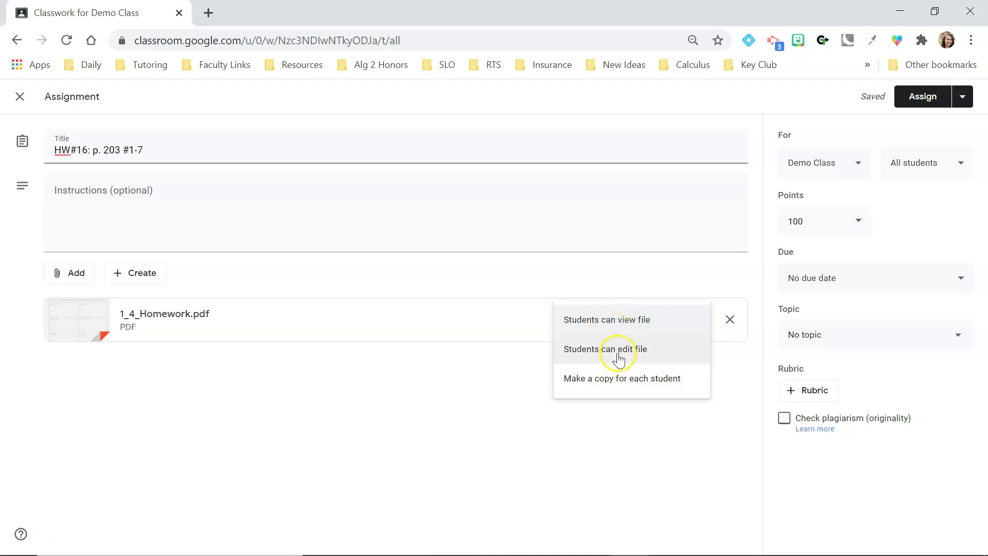
{"action": "left_click", "coordinate": [429, 376]}
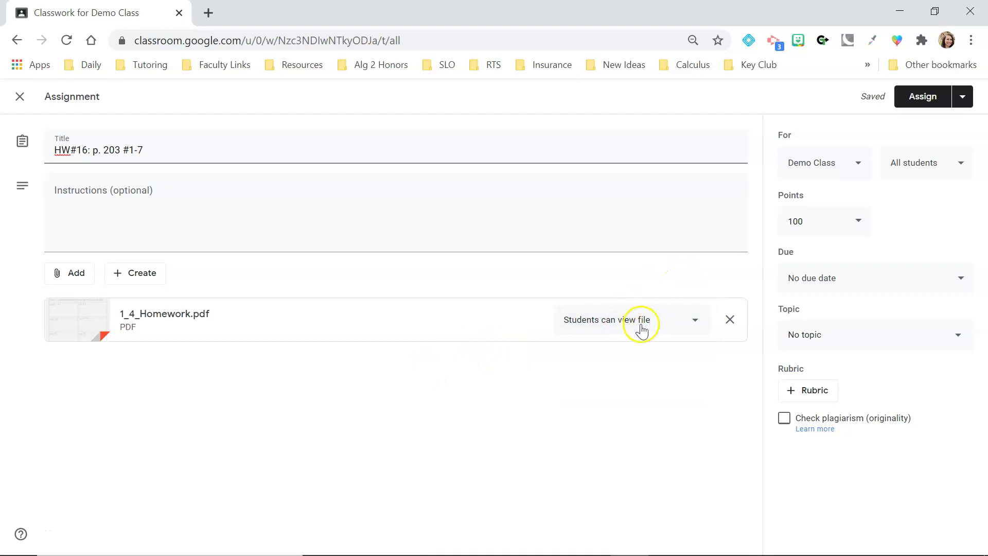
Set the assignment's due date to Jul 29, 2020 at 11:59 PM
{"action": "left_click", "coordinate": [902, 281]}
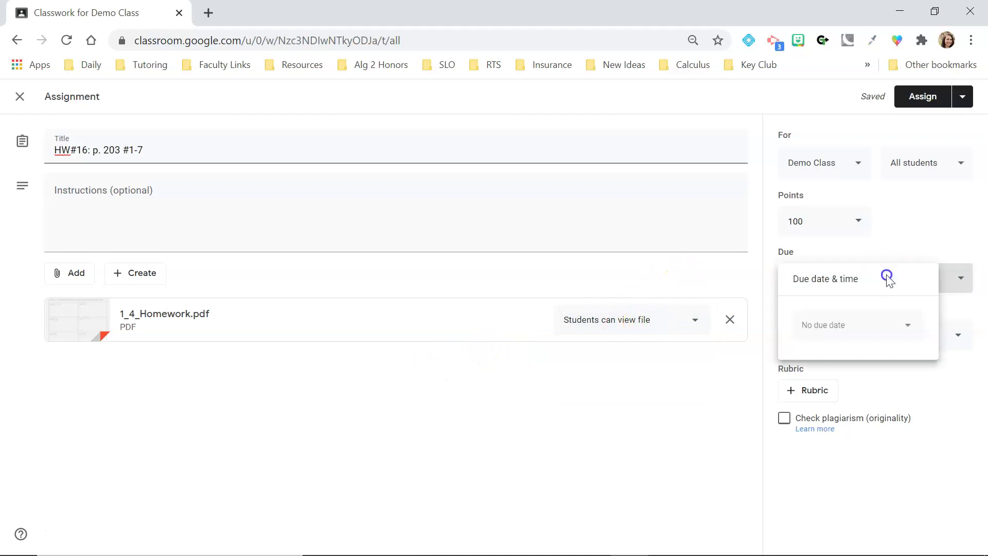
{"action": "left_click", "coordinate": [885, 327]}
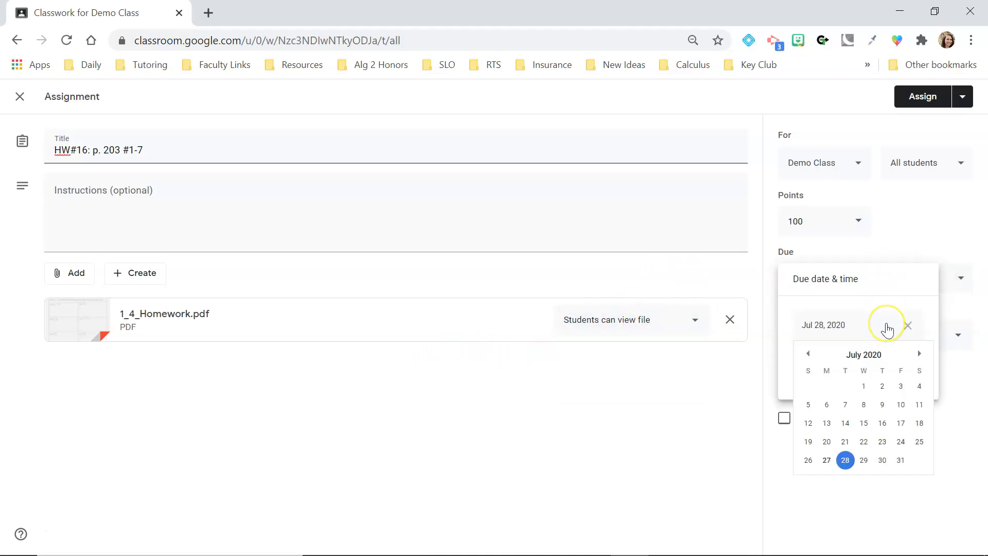
{"action": "left_click", "coordinate": [864, 460]}
{"action": "left_click", "coordinate": [865, 370]}
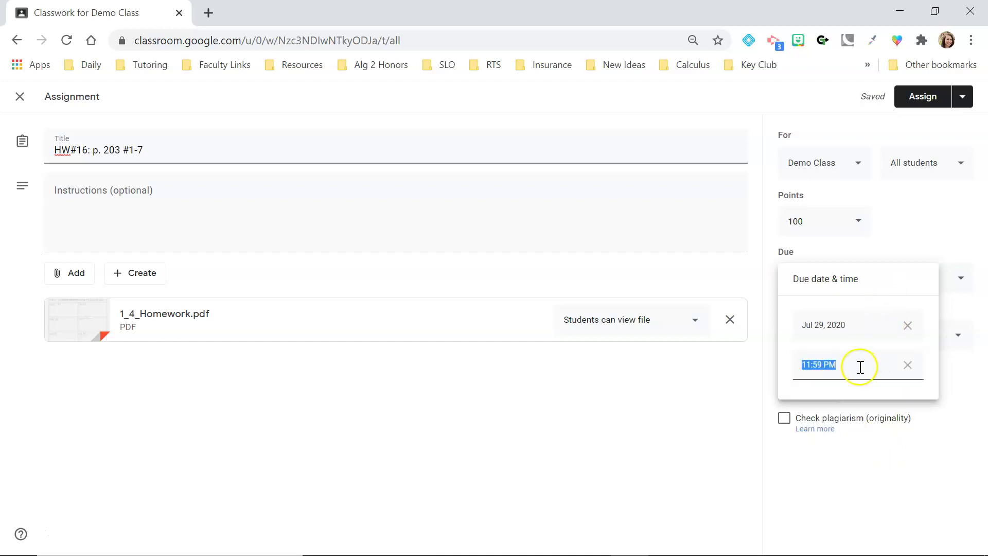
{"action": "left_click", "coordinate": [948, 389]}
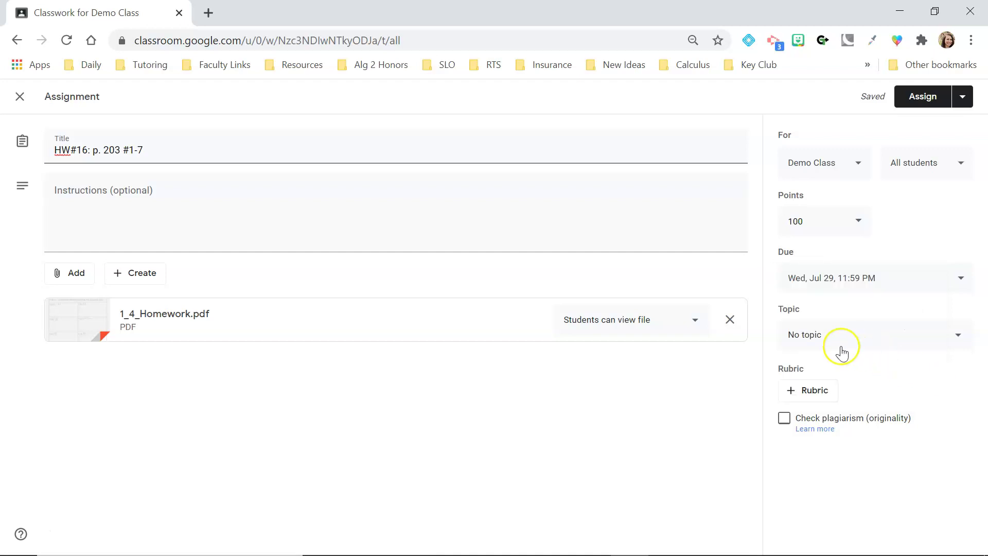
File the HW#16 assignment under the topic "Monday, April 27th"
{"action": "left_click", "coordinate": [826, 337]}
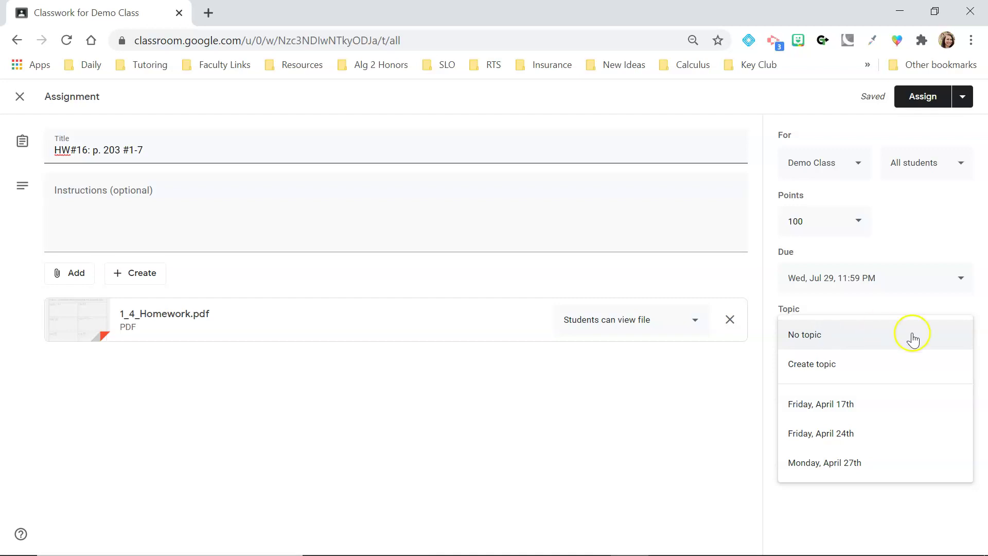
{"action": "left_click", "coordinate": [829, 406]}
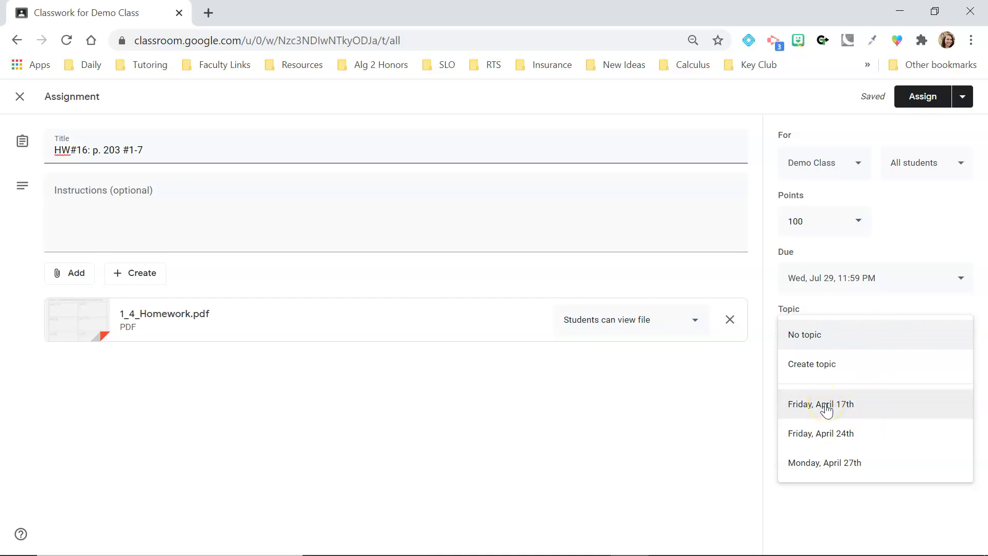
{"action": "left_click", "coordinate": [829, 466]}
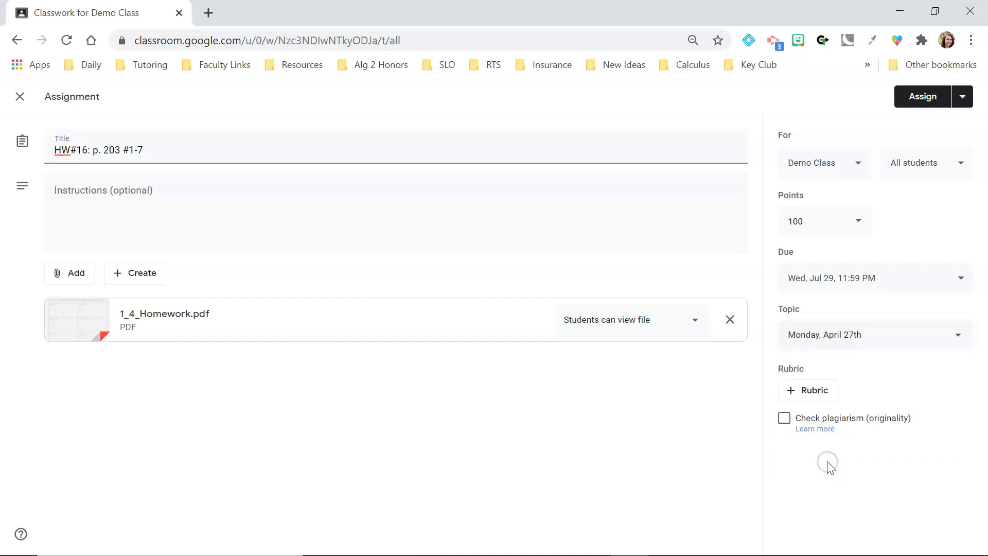
Set the HW#16 assignment's due date to Jul 28, 2020
{"action": "left_click", "coordinate": [809, 278]}
{"action": "left_click", "coordinate": [815, 324]}
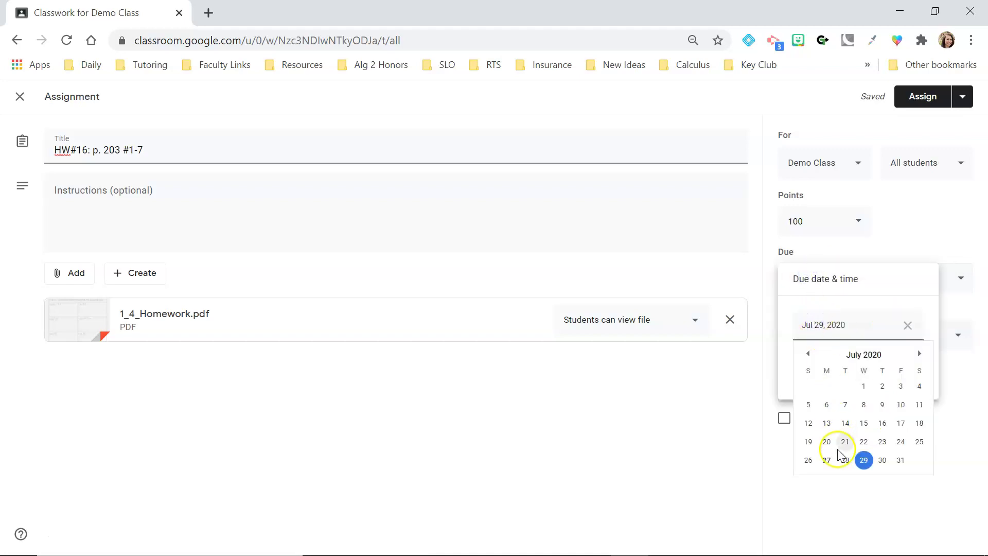
{"action": "left_click", "coordinate": [845, 463]}
{"action": "left_click", "coordinate": [961, 430]}
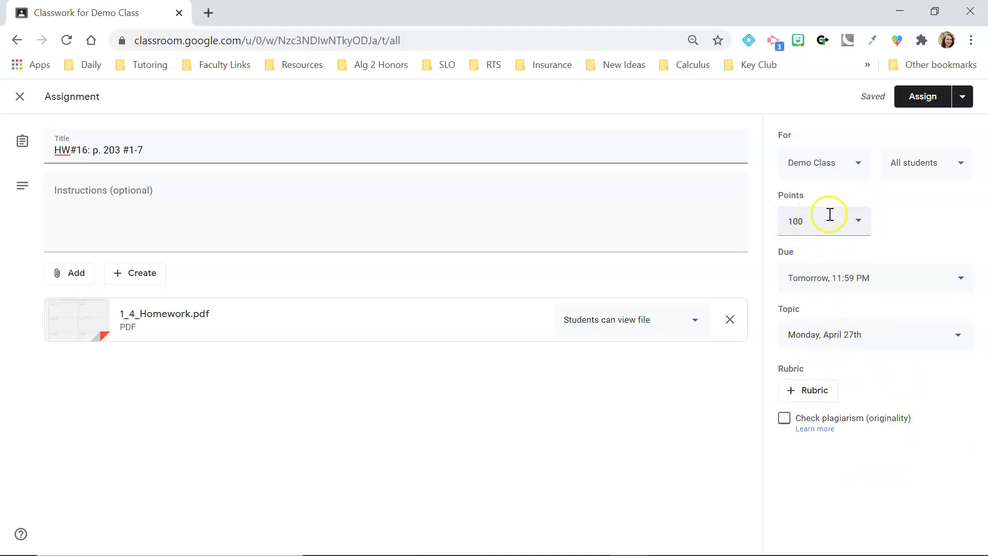
Review the points options and the choice of students who receive the HW#16 assignment
{"action": "left_click", "coordinate": [857, 221]}
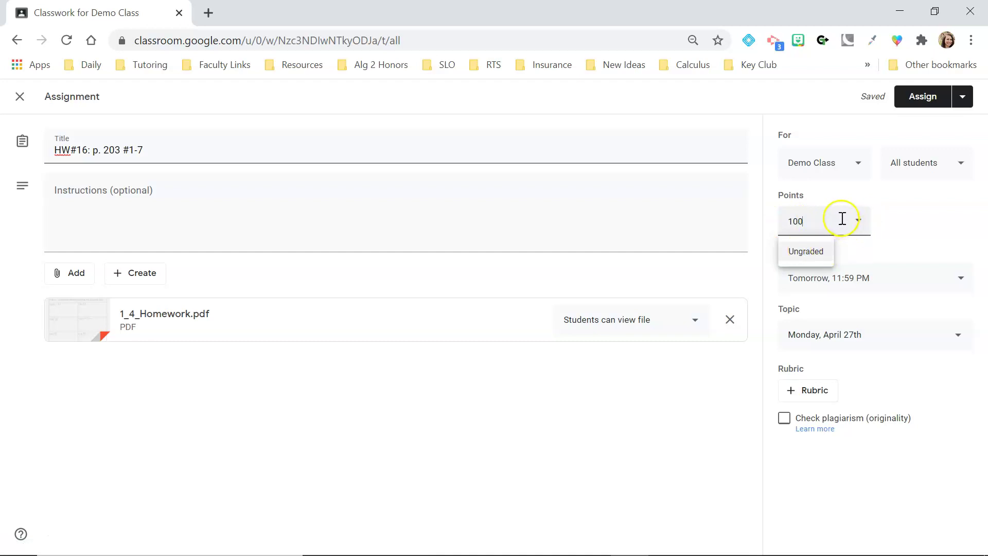
{"action": "left_click", "coordinate": [836, 222]}
{"action": "left_click", "coordinate": [929, 230]}
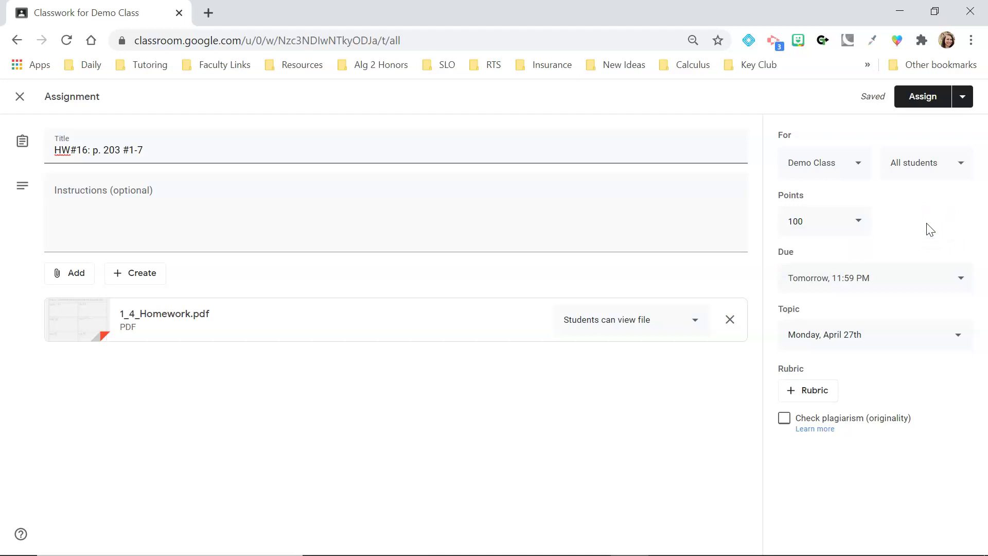
{"action": "left_click", "coordinate": [916, 157]}
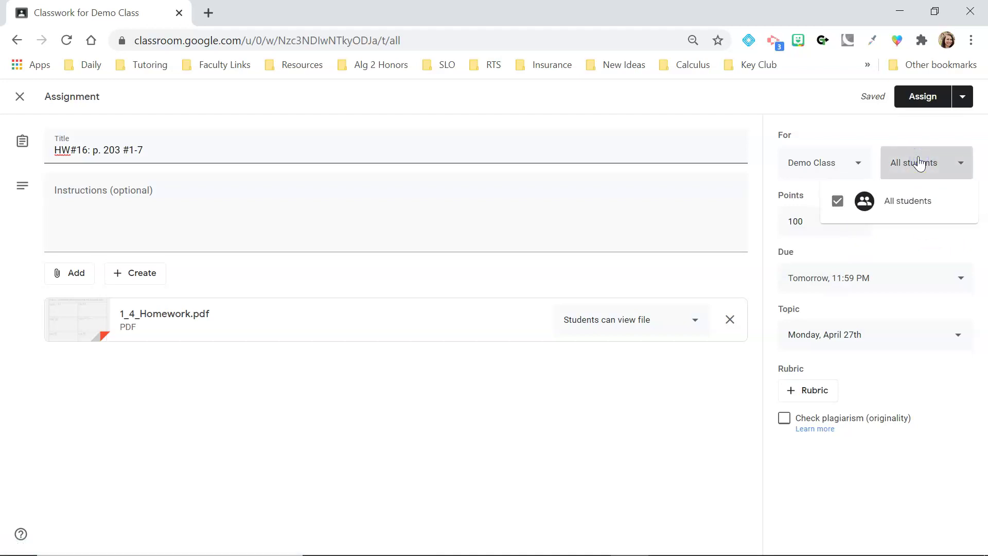
{"action": "left_click", "coordinate": [915, 206]}
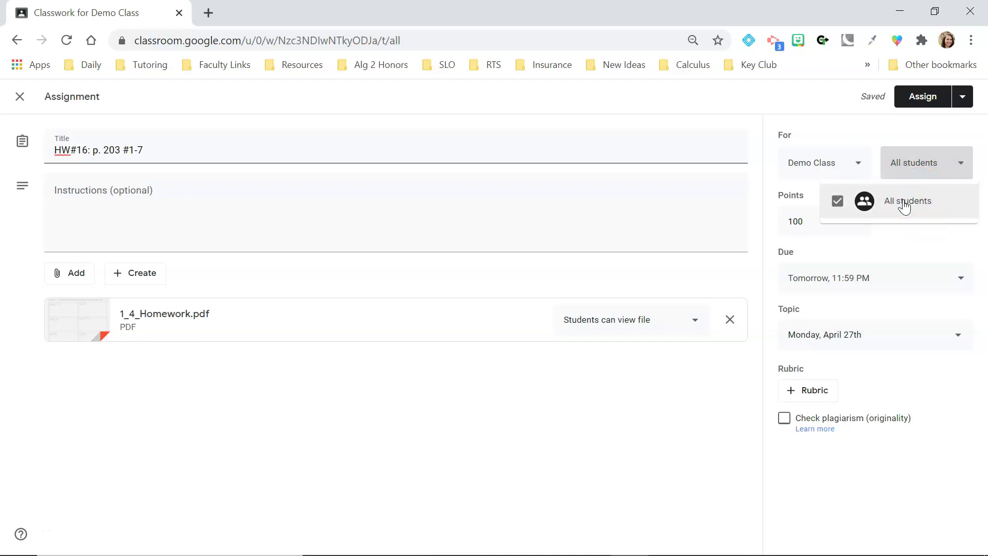
{"action": "left_click", "coordinate": [924, 246]}
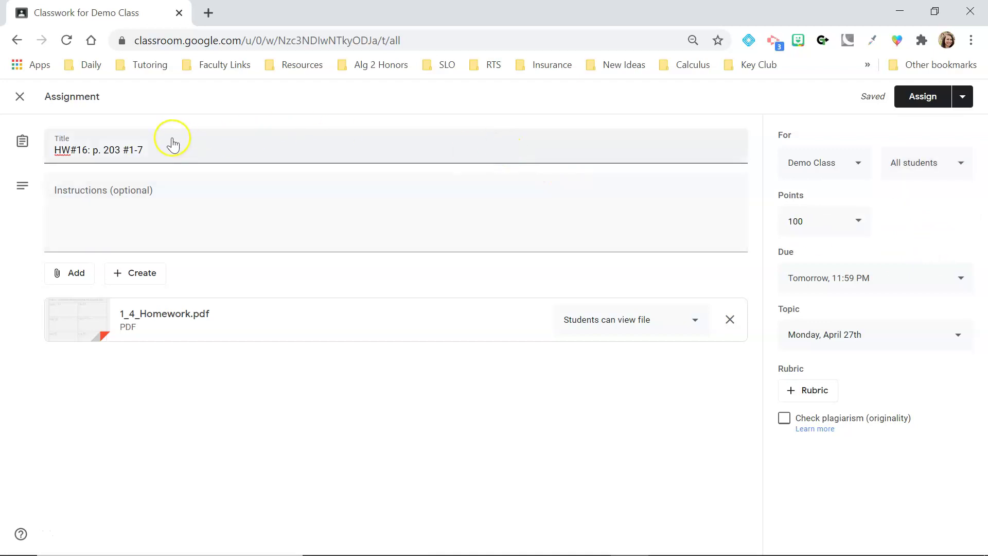
{"action": "left_click", "coordinate": [140, 150]}
{"action": "left_click_drag", "start_coordinate": [140, 150], "coordinate": [181, 150]}
{"action": "left_click", "coordinate": [181, 151]}
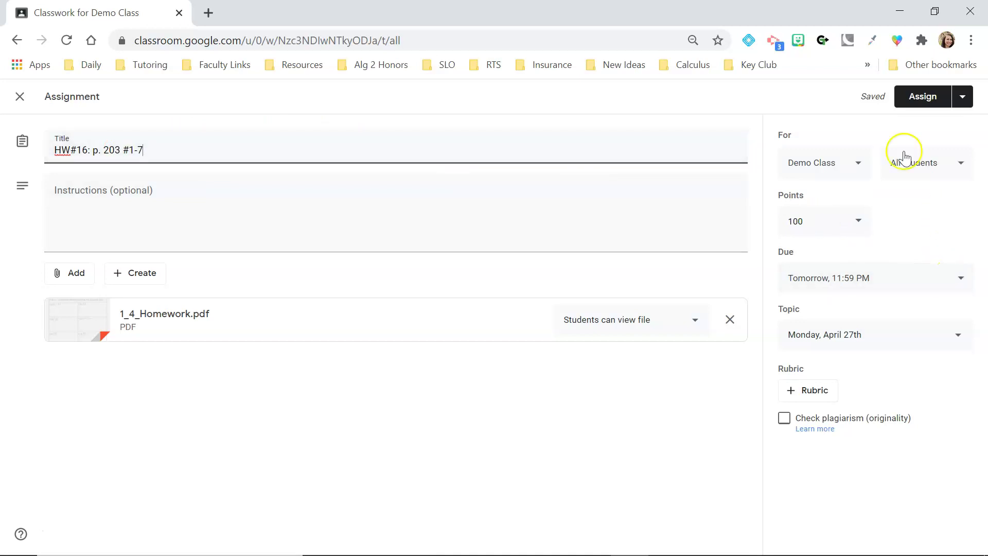
Schedule the HW#16 assignment to post on Jul 27, 2020 at 2:00 PM
{"action": "left_click", "coordinate": [963, 98]}
{"action": "left_click", "coordinate": [926, 122]}
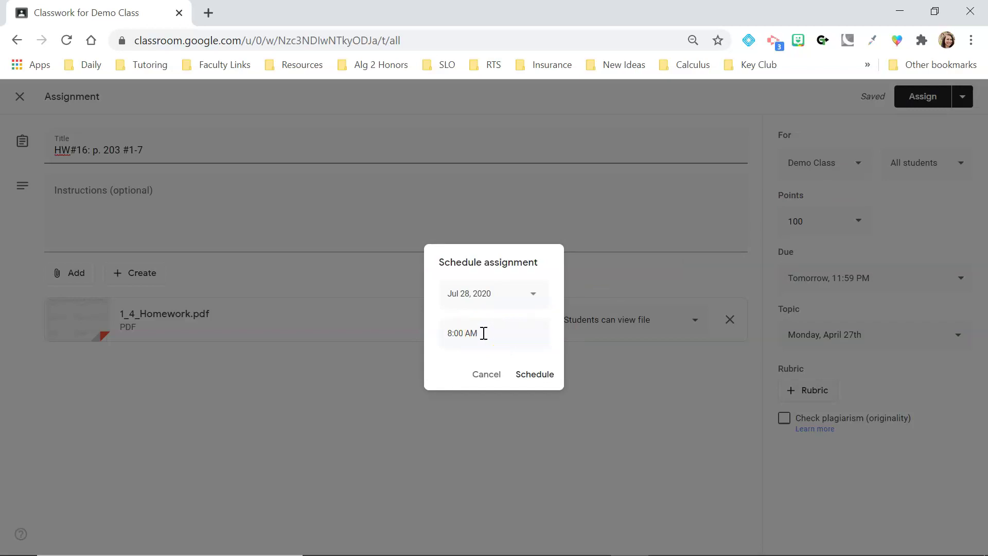
{"action": "left_click", "coordinate": [496, 291]}
{"action": "left_click", "coordinate": [474, 431]}
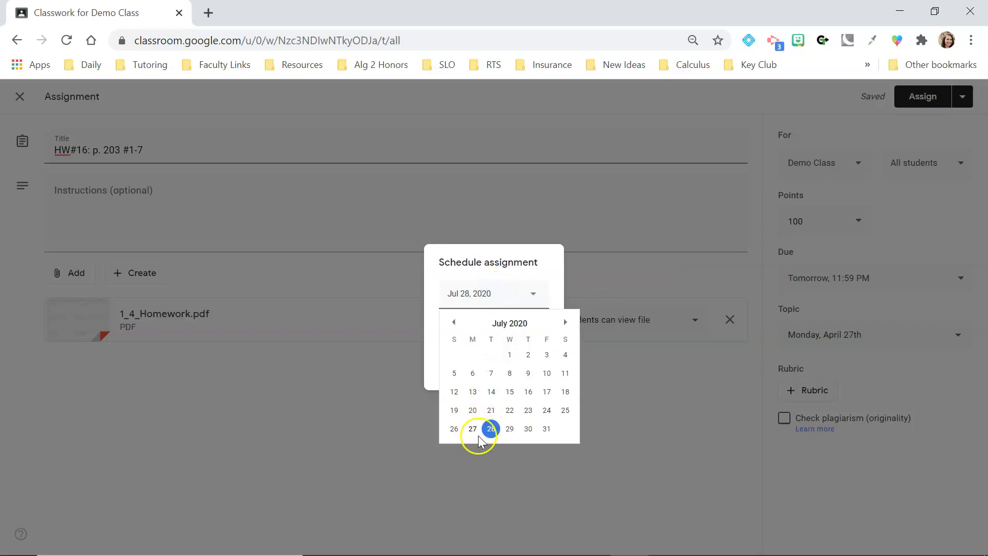
{"action": "left_click_drag", "start_coordinate": [443, 326], "coordinate": [509, 328]}
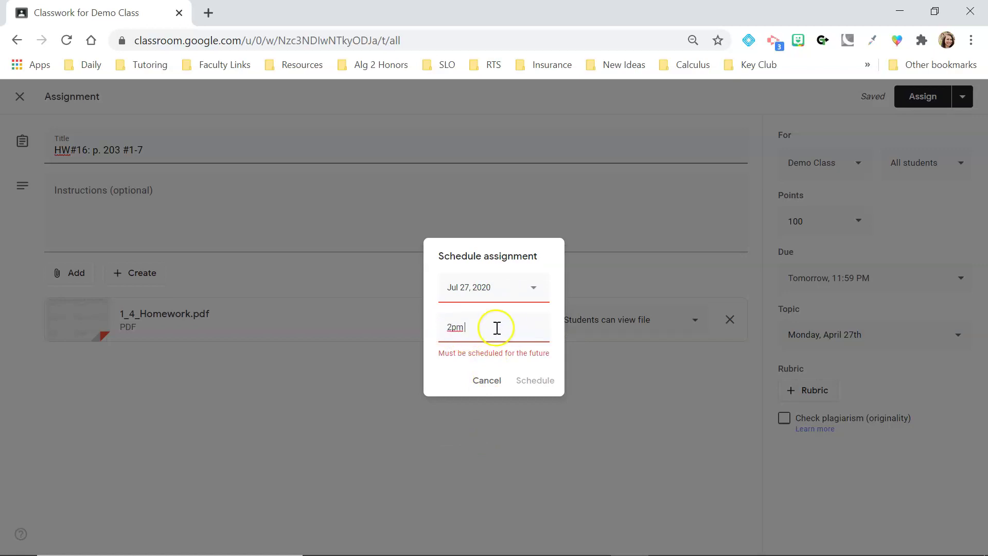
{"action": "left_click", "coordinate": [451, 328]}
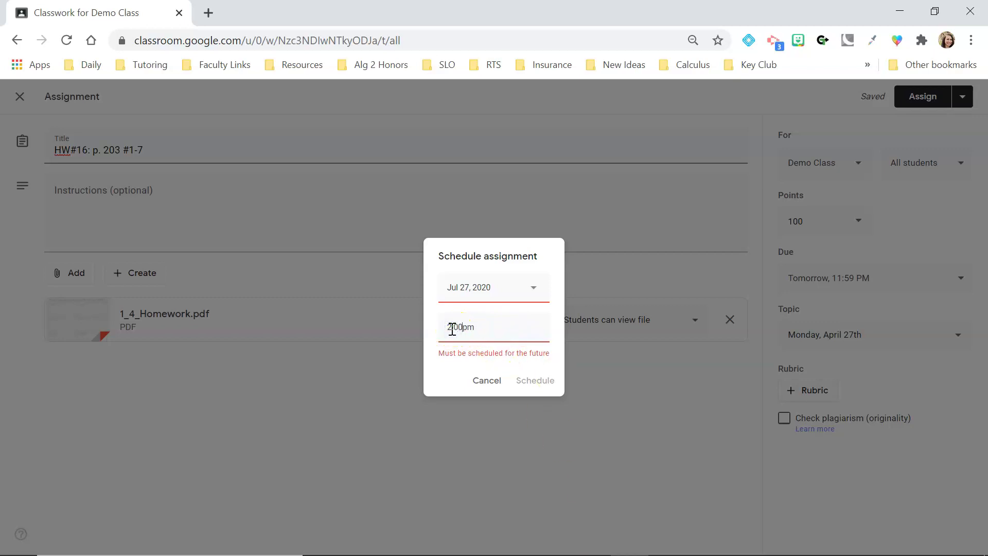
{"action": "left_click", "coordinate": [535, 385]}
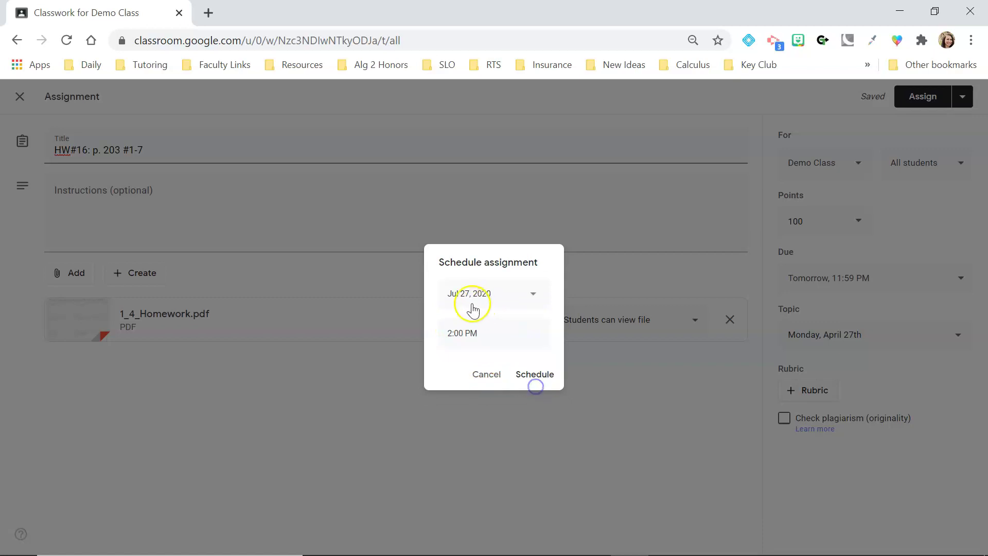
{"action": "left_click", "coordinate": [525, 377]}
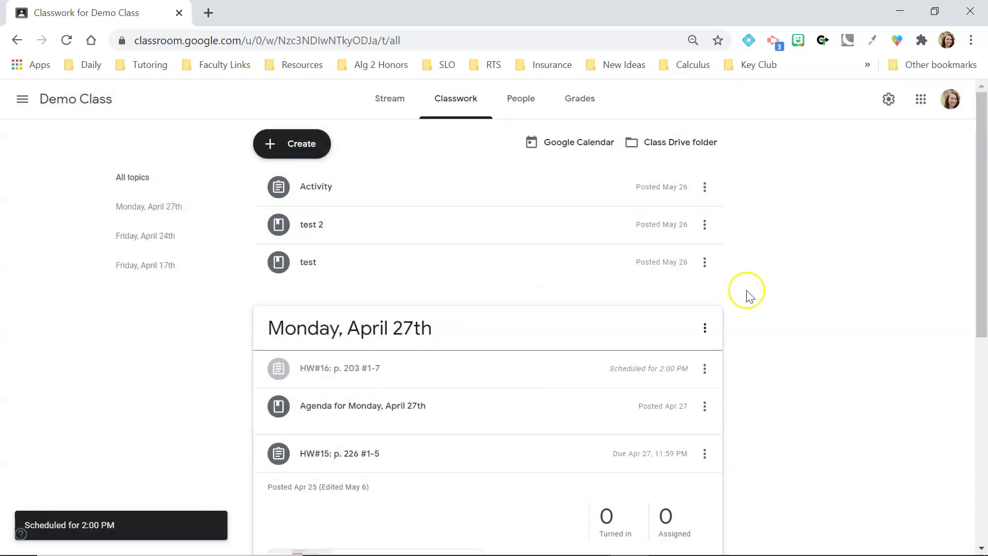
Create another new assignment in the class and title it "Quadratics Activity"
{"action": "scroll", "coordinate": [923, 315], "scroll_direction": "down", "scroll_amount": 2}
{"action": "scroll", "coordinate": [922, 315], "scroll_direction": "up", "scroll_amount": 2}
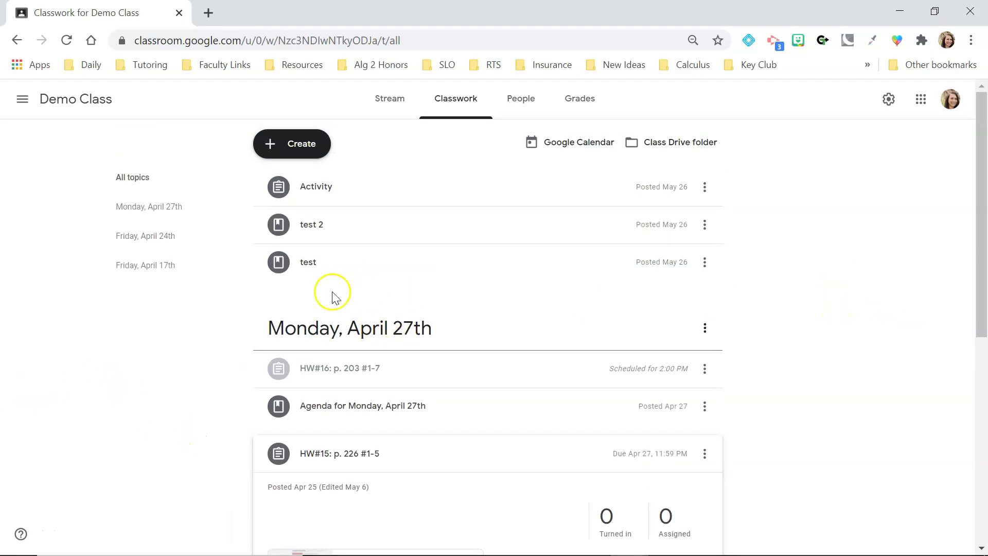
{"action": "left_click", "coordinate": [277, 149]}
{"action": "left_click", "coordinate": [301, 191]}
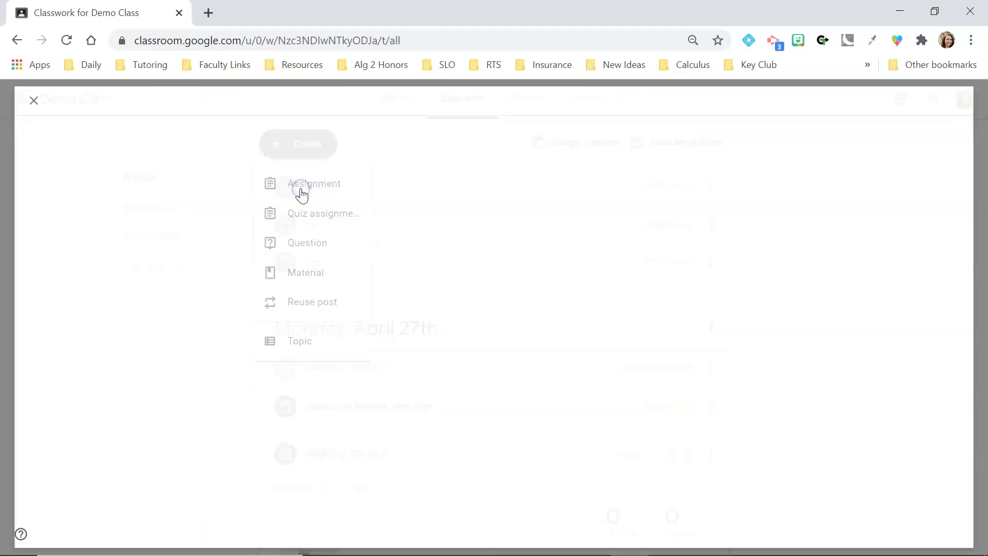
{"action": "left_click", "coordinate": [197, 150]}
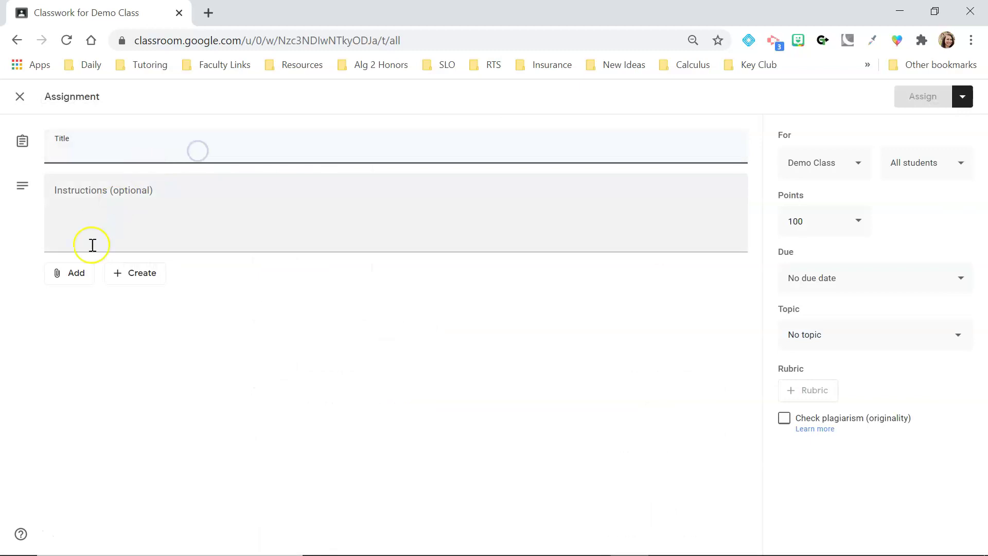
{"action": "left_click", "coordinate": [68, 153]}
{"action": "left_click", "coordinate": [73, 274]}
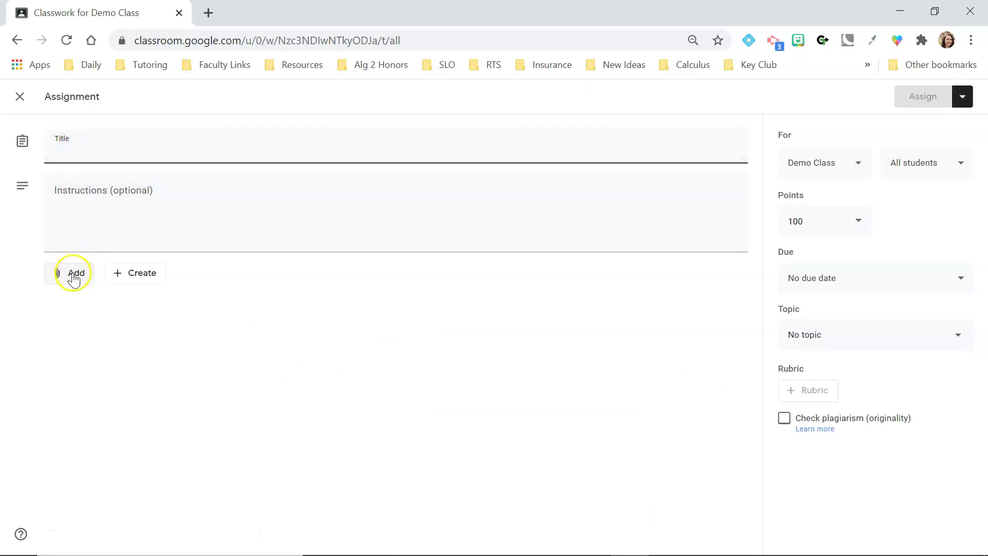
{"action": "left_click", "coordinate": [107, 143]}
{"action": "left_click", "coordinate": [103, 152]}
{"action": "type", "text": "Quadratics Activity"}
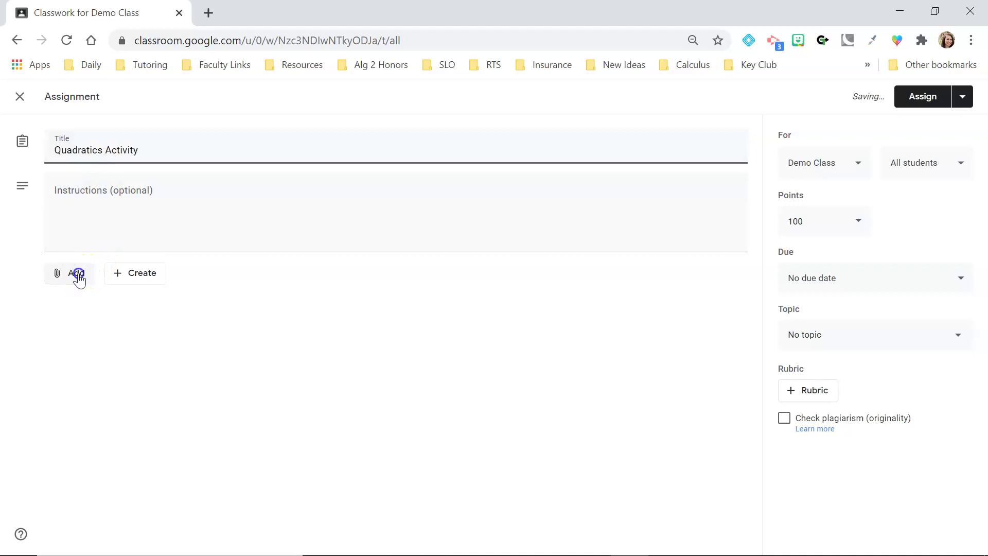
Attach the recent Google Slides file "Algebra 2 Characteristics of Quadratic Functions Activity" from Google Drive to the assignment
{"action": "left_click", "coordinate": [76, 274]}
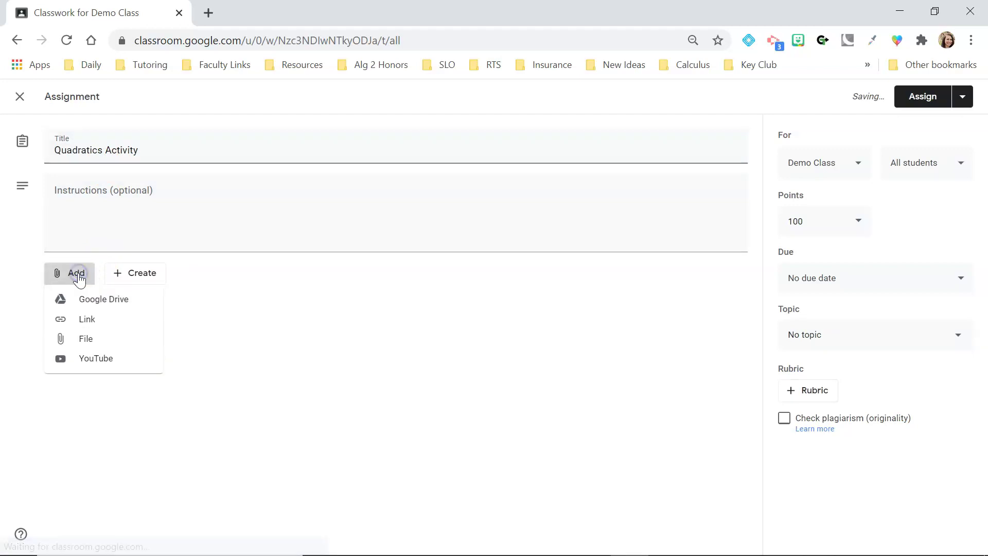
{"action": "left_click", "coordinate": [106, 304]}
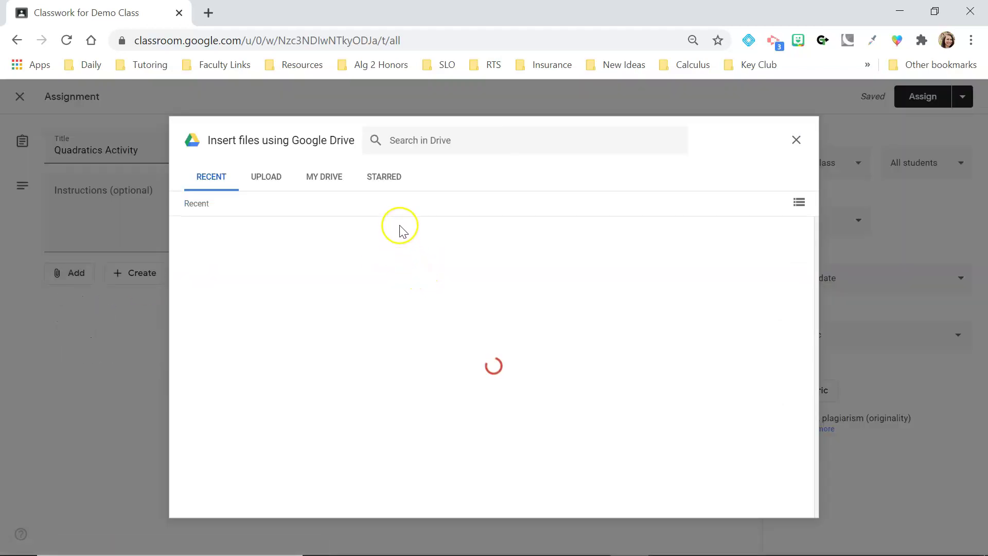
{"action": "double_click", "coordinate": [507, 305]}
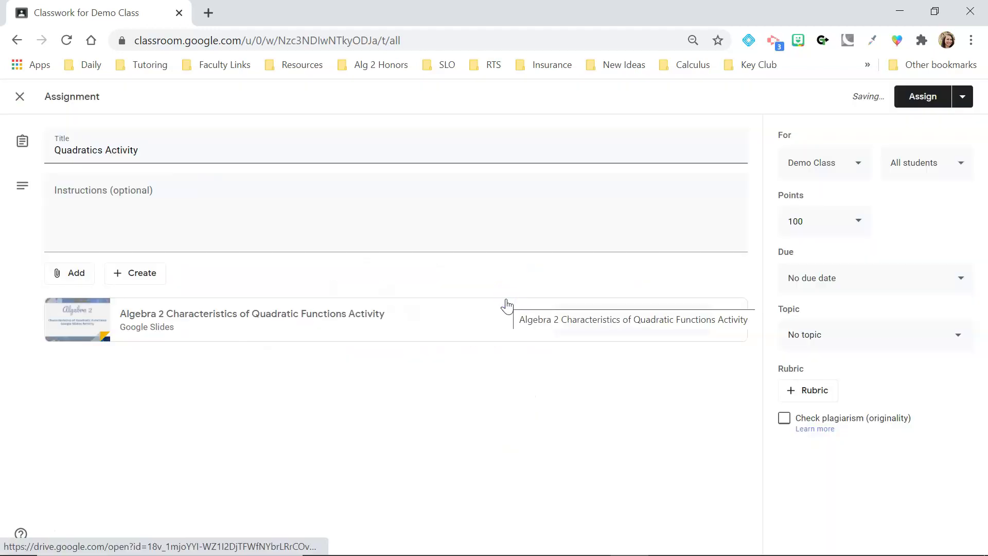
Set the attached Google Slides file to make a copy for each student
{"action": "left_click", "coordinate": [611, 329]}
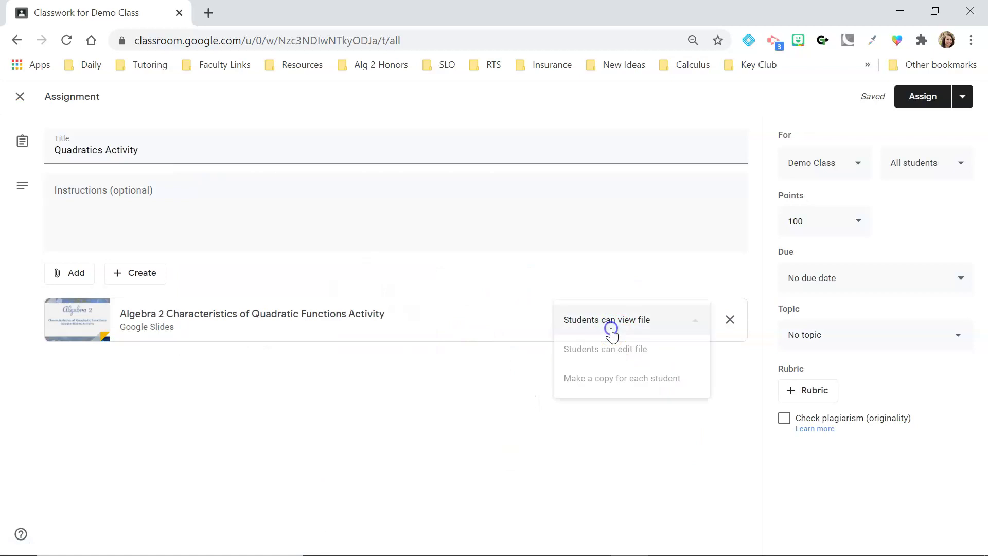
{"action": "left_click", "coordinate": [624, 378]}
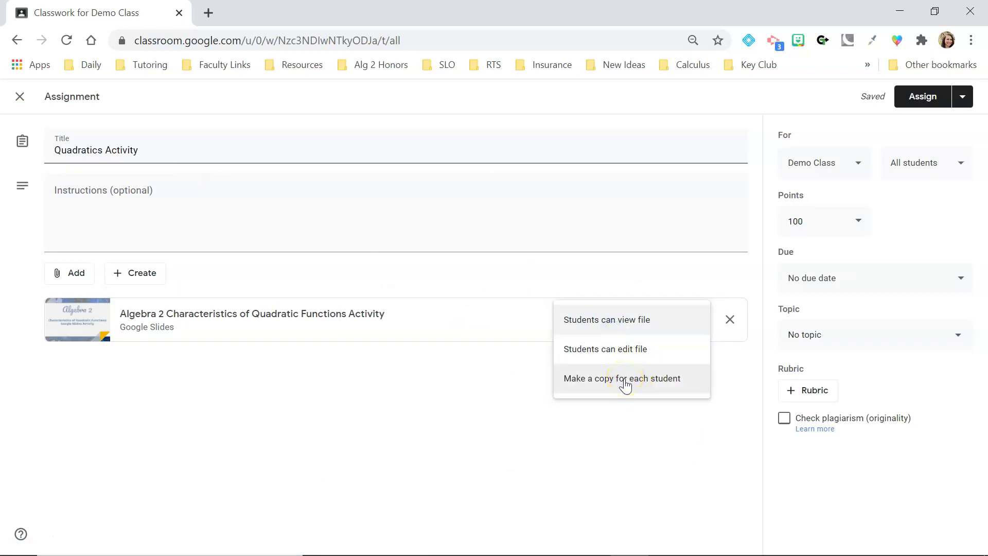
{"action": "left_click", "coordinate": [616, 387]}
{"action": "left_click", "coordinate": [624, 378]}
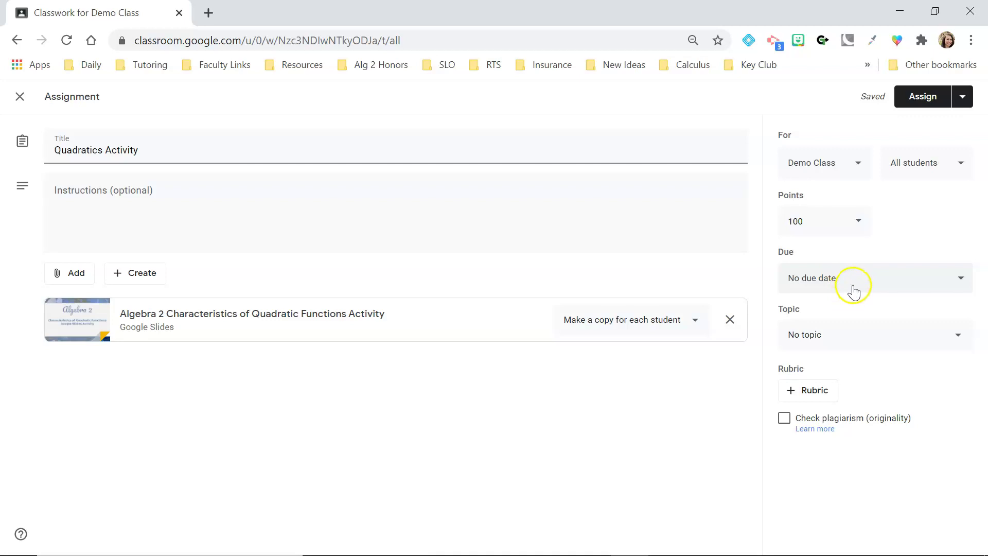
File the Quadratics Activity under the topic "Monday, April 27th" and assign it to all students in Demo Class
{"action": "left_click", "coordinate": [839, 333]}
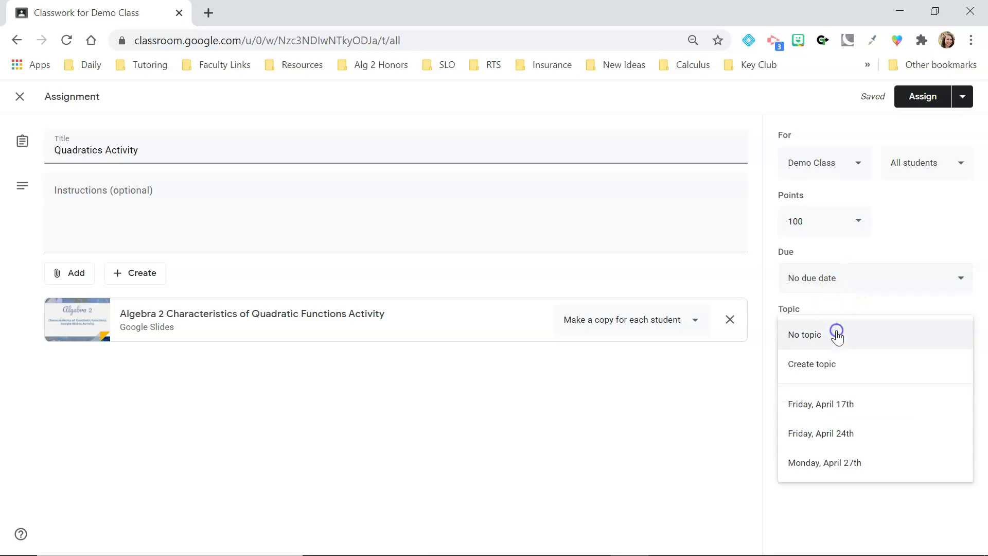
{"action": "left_click", "coordinate": [856, 475]}
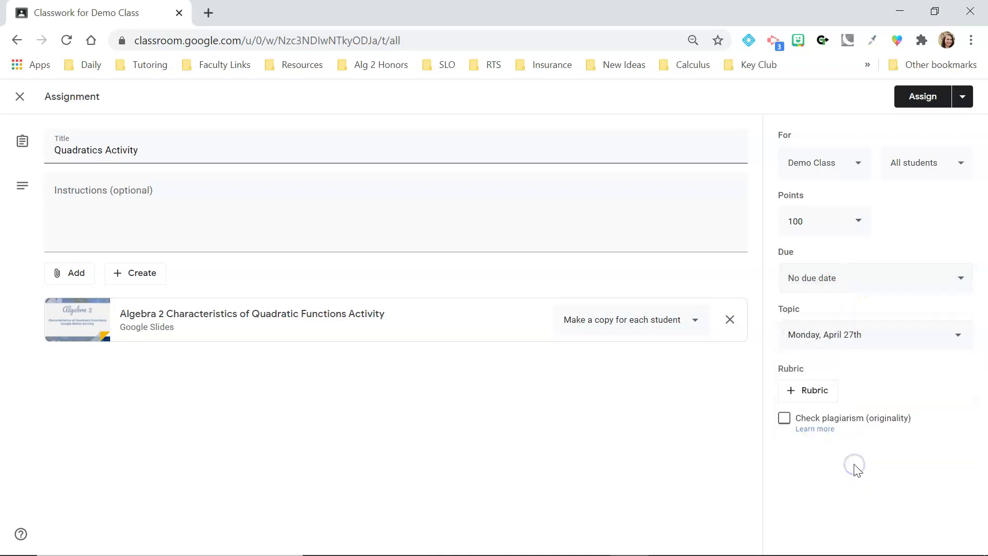
{"action": "left_click", "coordinate": [846, 336]}
{"action": "left_click", "coordinate": [806, 206]}
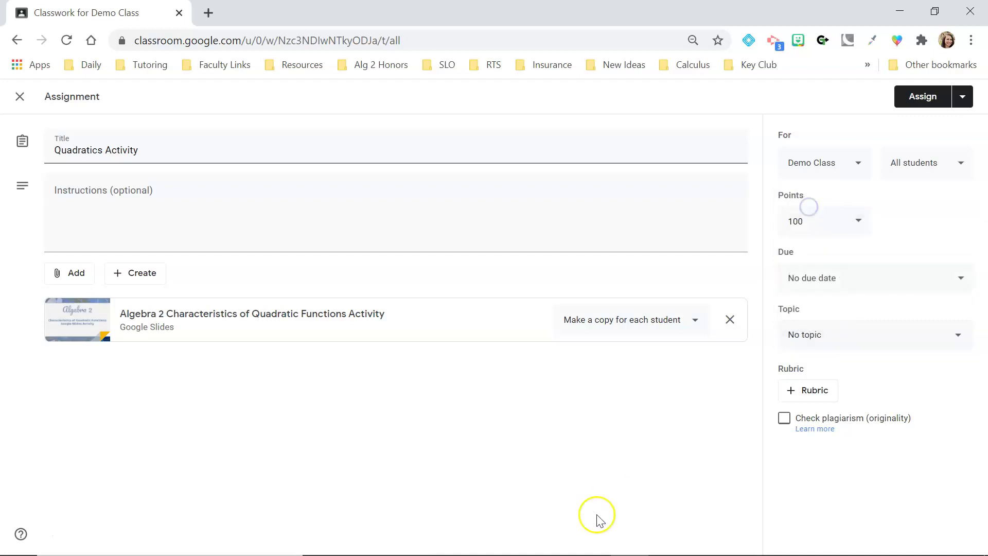
{"action": "left_click", "coordinate": [962, 97]}
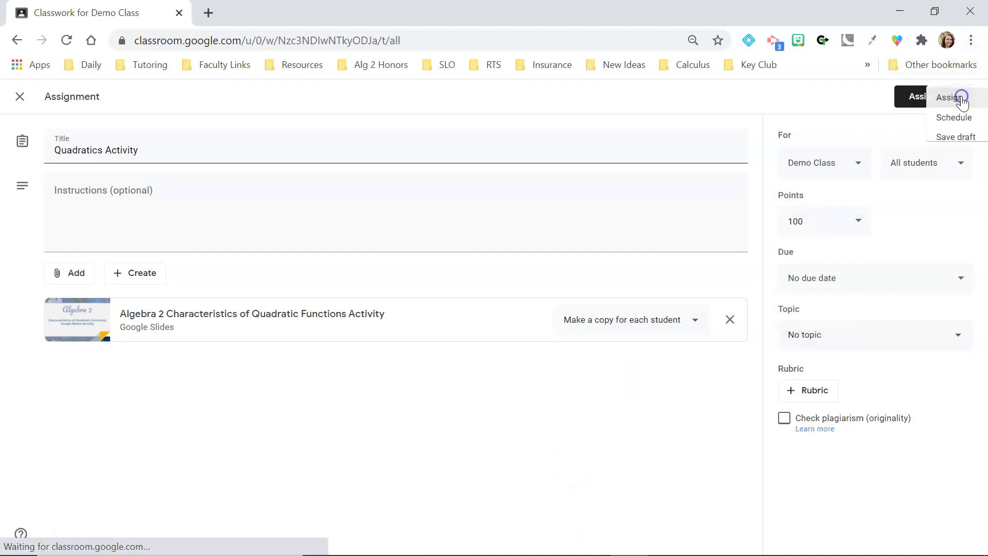
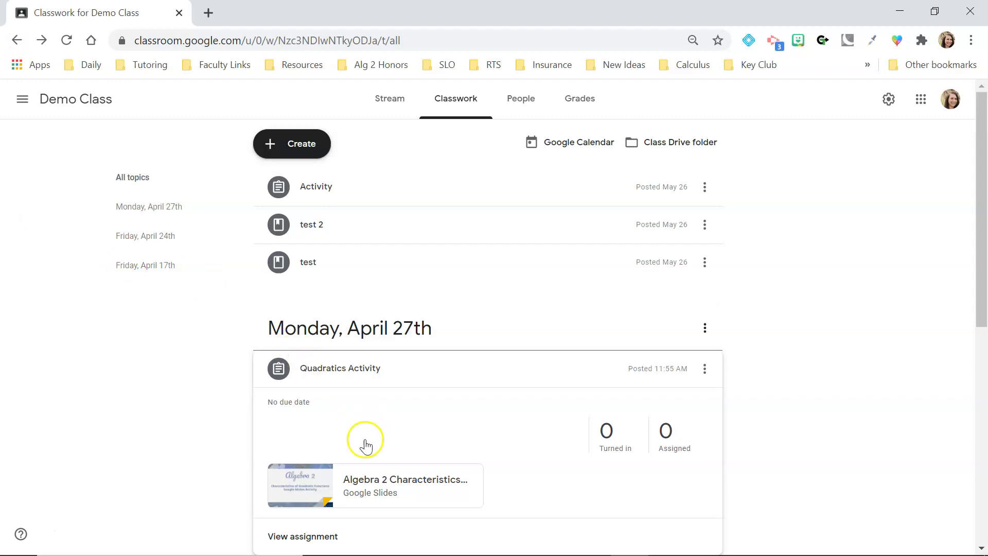
Open the Quadratics Activity's attached slides, move equation C on slide 3 into the first "opens down" box, and close the file
{"action": "left_click", "coordinate": [401, 478]}
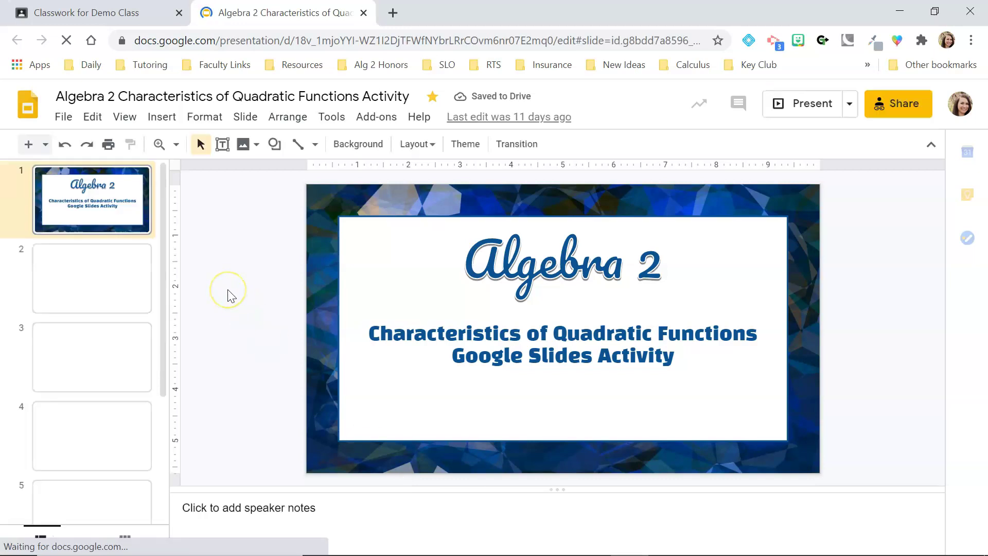
{"action": "left_click", "coordinate": [86, 363]}
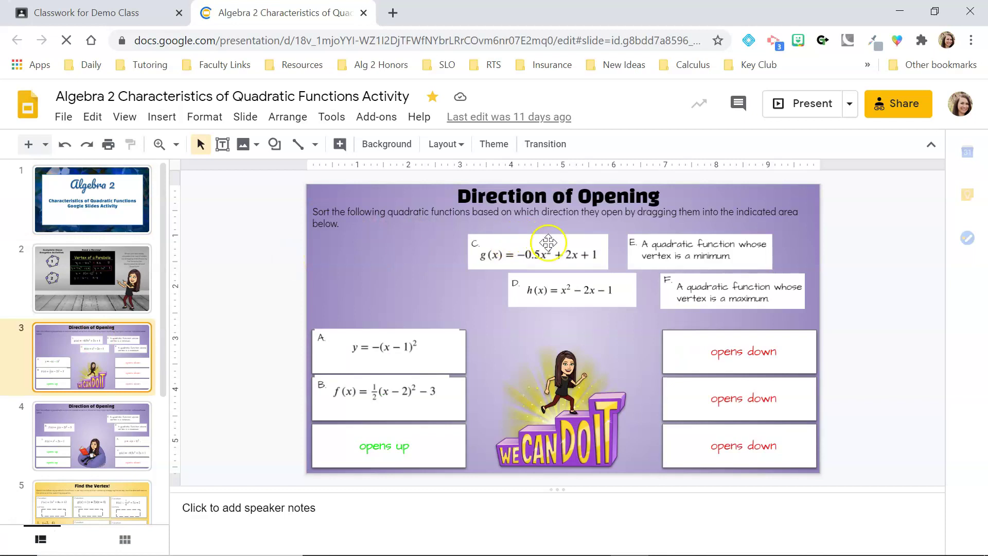
{"action": "left_click_drag", "start_coordinate": [540, 260], "coordinate": [750, 354]}
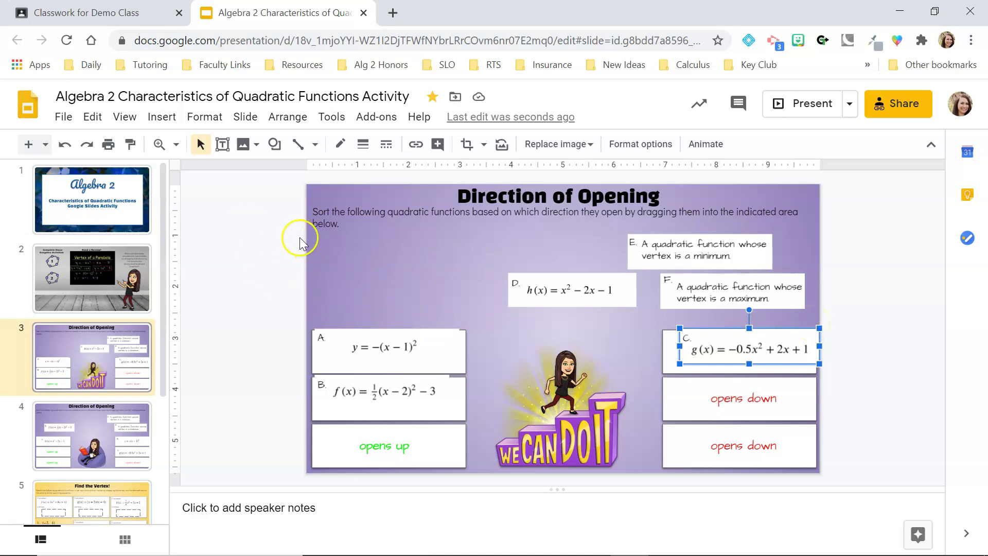
{"action": "left_click", "coordinate": [363, 14]}
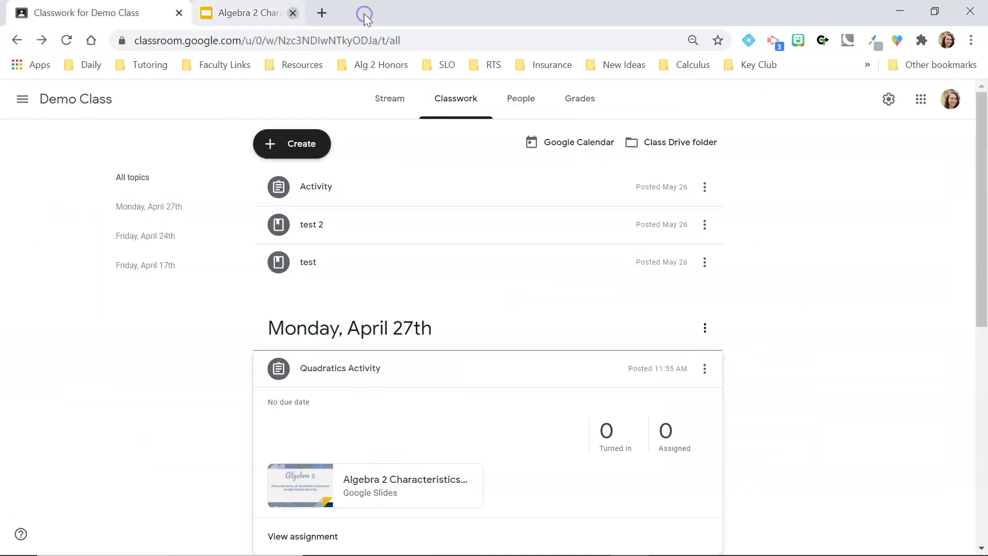
{"action": "scroll", "coordinate": [500, 472], "scroll_direction": "down", "scroll_amount": 2}
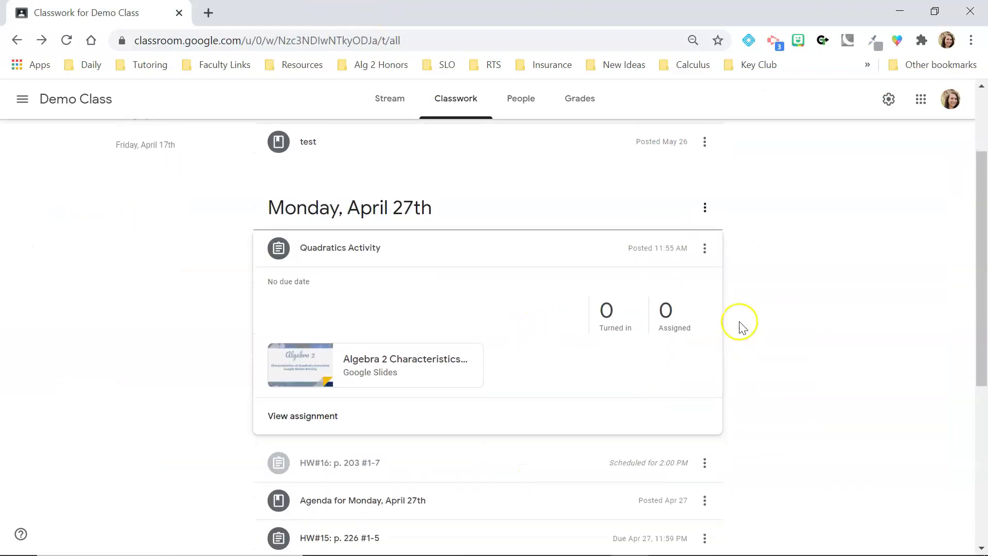
{"action": "scroll", "coordinate": [831, 311], "scroll_direction": "up", "scroll_amount": 2}
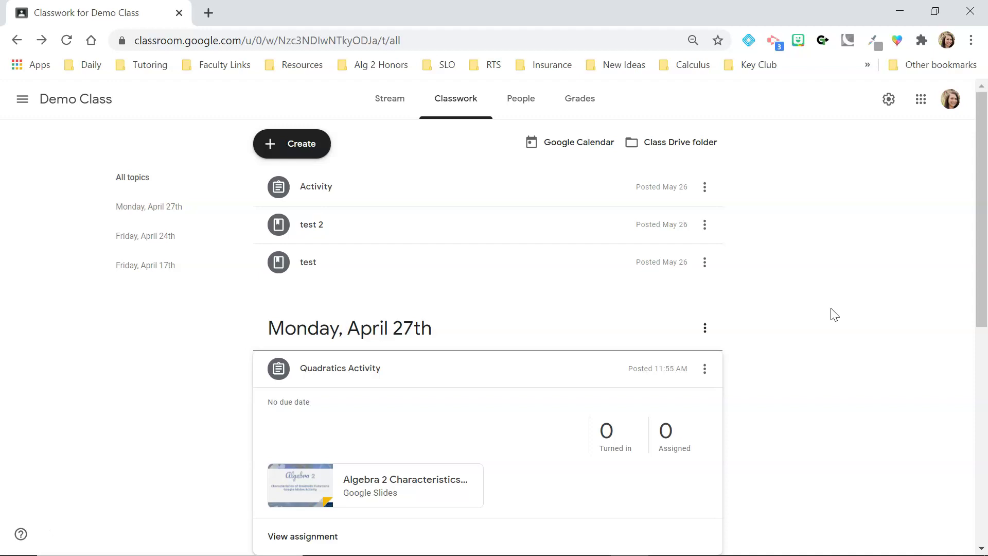
{"action": "scroll", "coordinate": [834, 315], "scroll_direction": "down", "scroll_amount": 1}
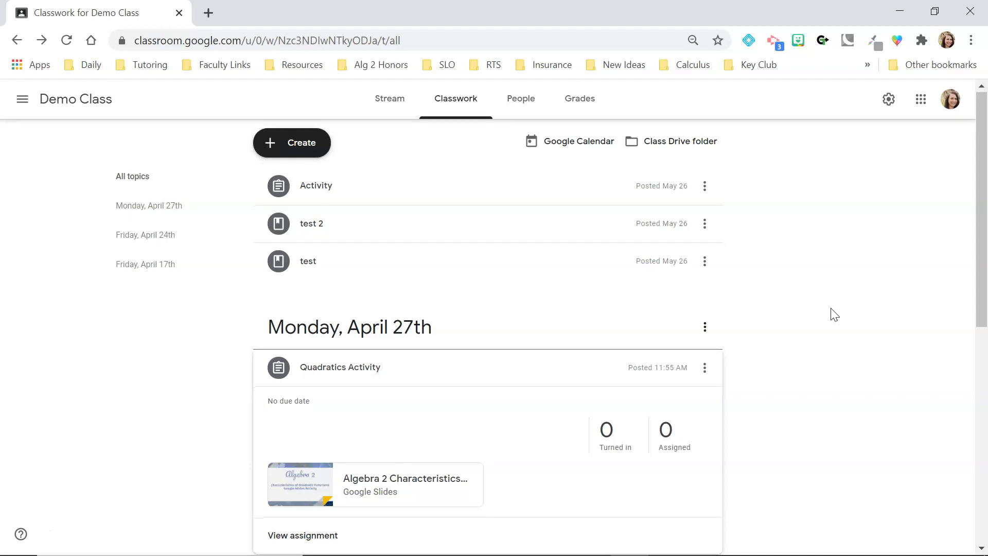
{"action": "scroll", "coordinate": [835, 315], "scroll_direction": "up", "scroll_amount": 1}
{"action": "scroll", "coordinate": [835, 314], "scroll_direction": "down", "scroll_amount": 1}
Create a new assignment in Demo Class and title it "FAQs"
{"action": "left_click", "coordinate": [272, 146]}
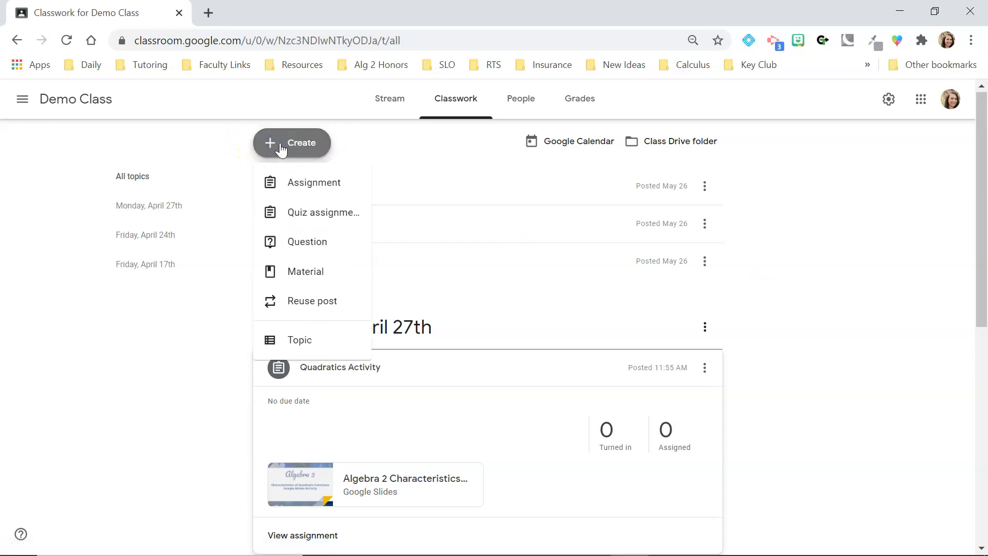
{"action": "left_click", "coordinate": [297, 183]}
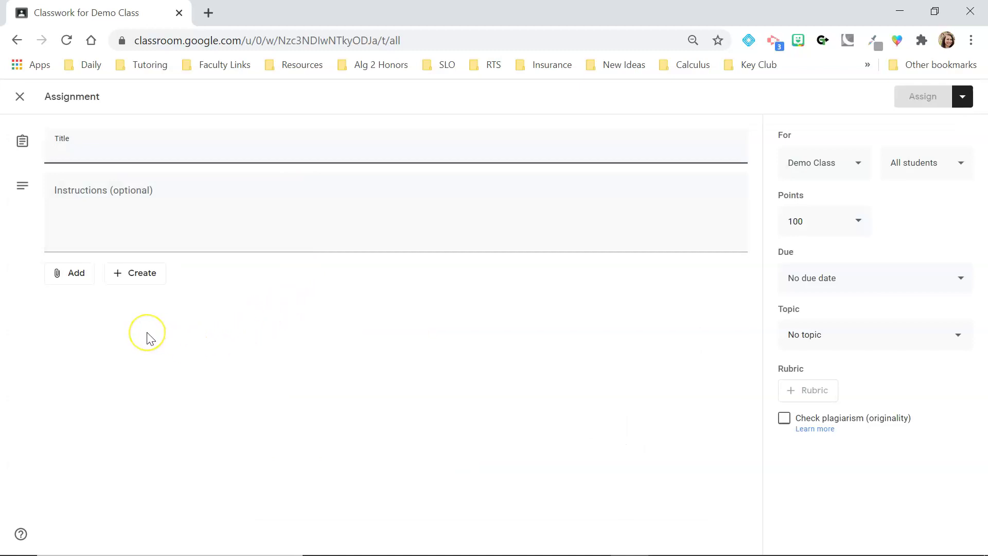
{"action": "left_click", "coordinate": [73, 153]}
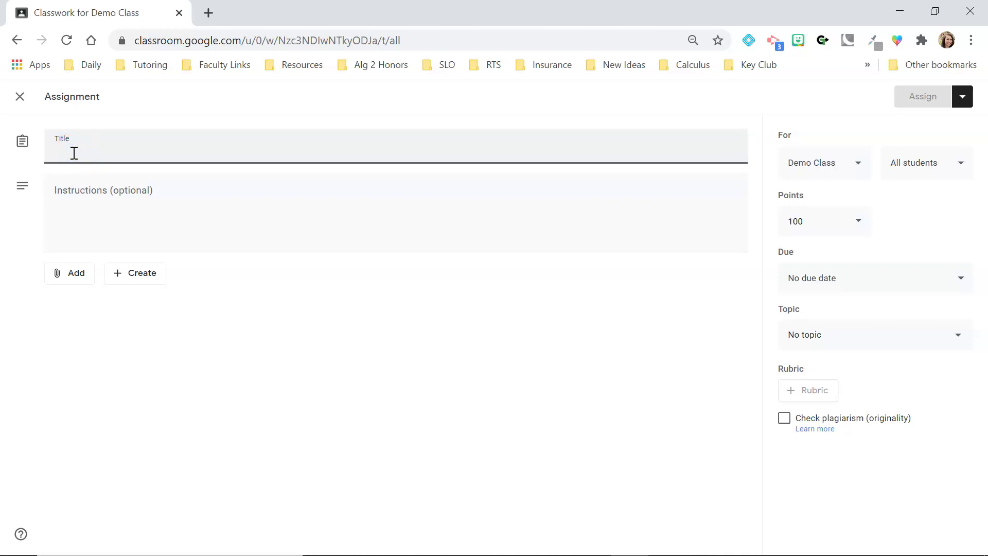
{"action": "type", "text": "FAQs"}
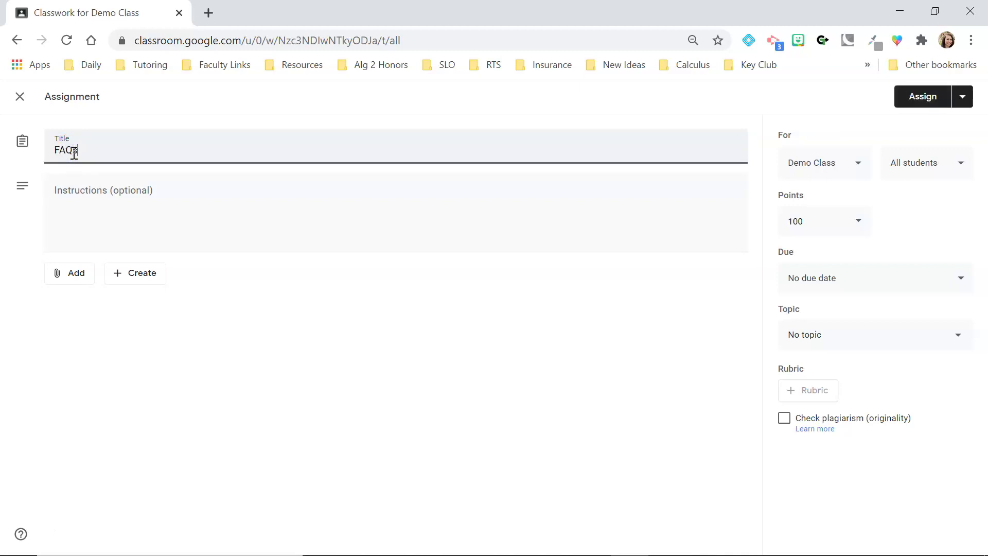
Create a blank Google Docs document as the FAQs attachment and close it to return to the assignment
{"action": "left_click", "coordinate": [78, 277]}
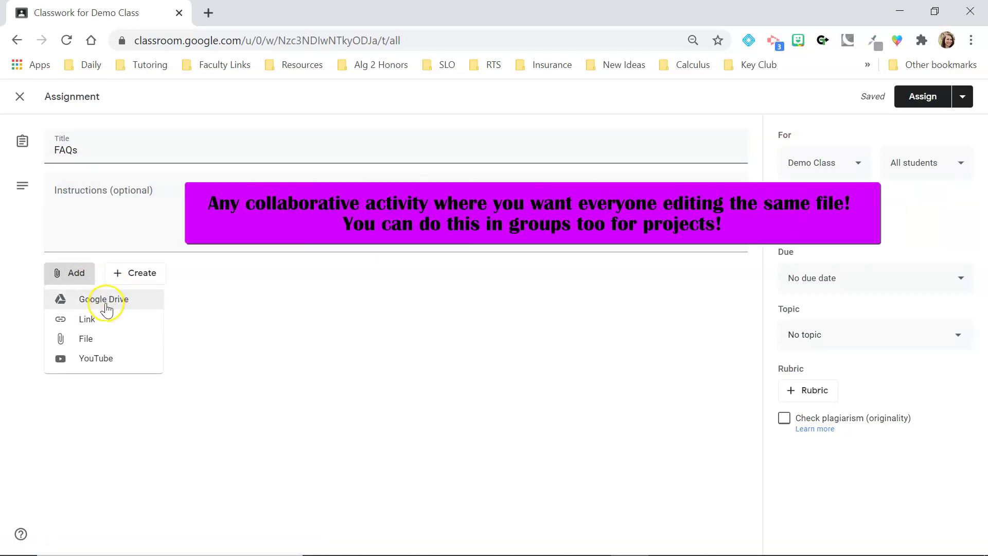
{"action": "left_click", "coordinate": [128, 280]}
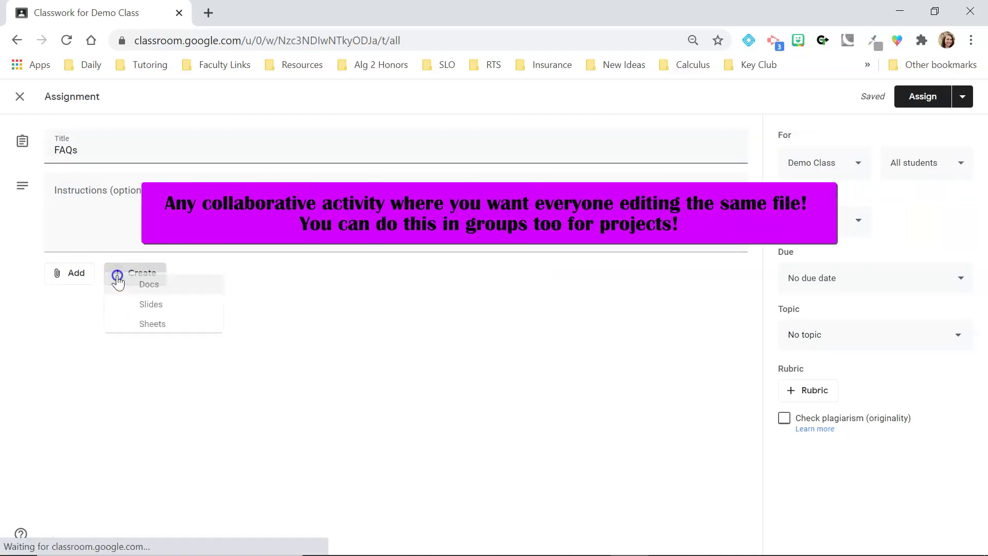
{"action": "left_click", "coordinate": [125, 300]}
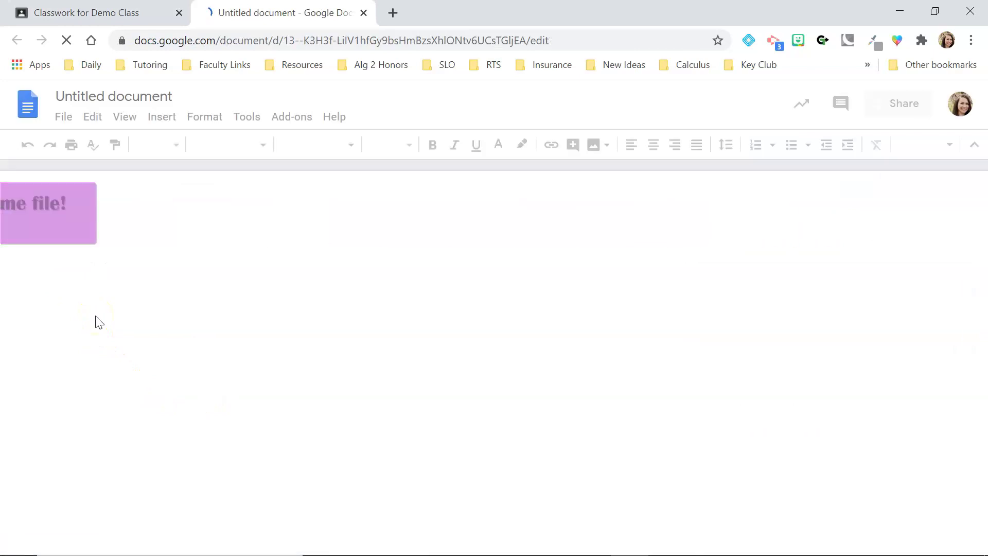
{"action": "left_click", "coordinate": [231, 243]}
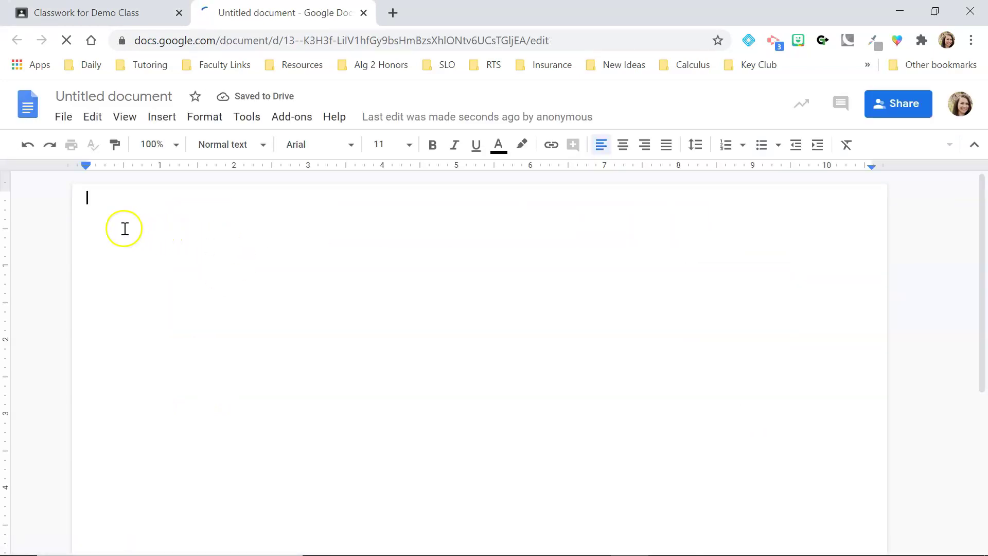
{"action": "left_click", "coordinate": [110, 199]}
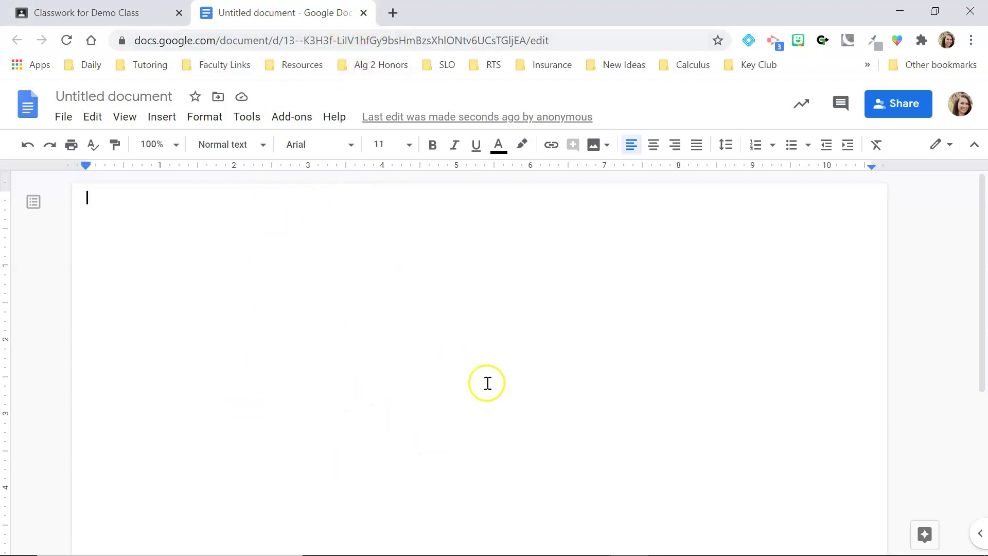
{"action": "left_click", "coordinate": [363, 12]}
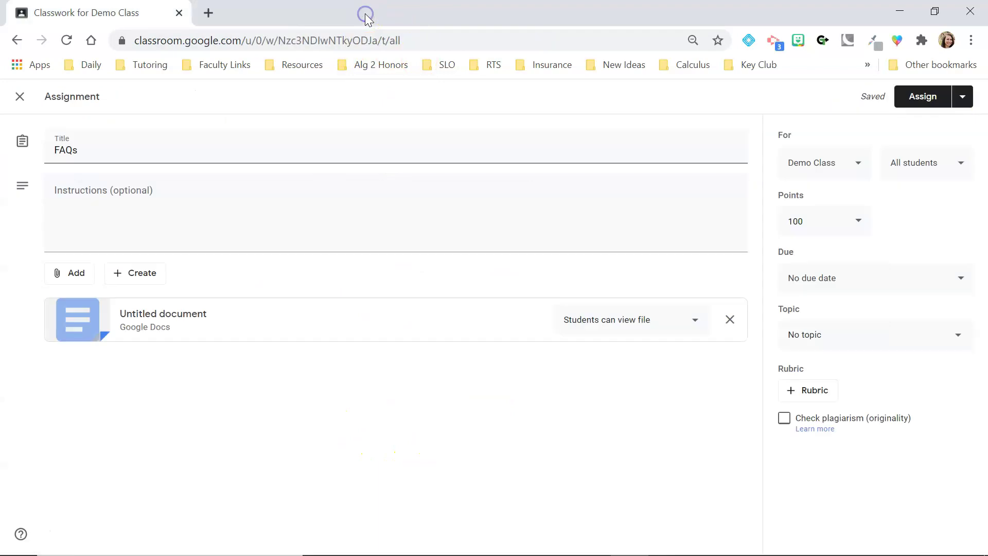
Set the attached document to "Students can edit file" and close the FAQs assignment, leaving it as a draft
{"action": "left_click", "coordinate": [636, 319]}
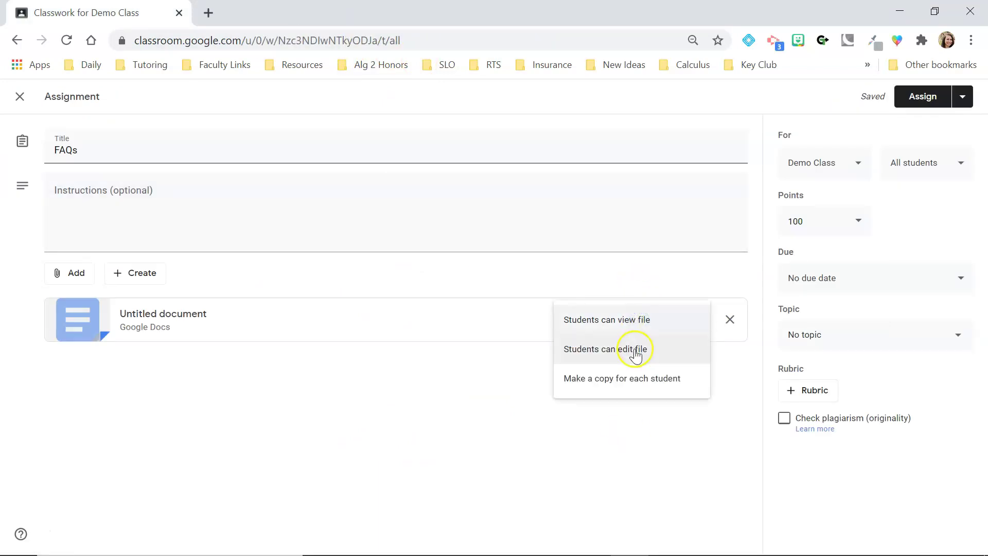
{"action": "left_click", "coordinate": [610, 349]}
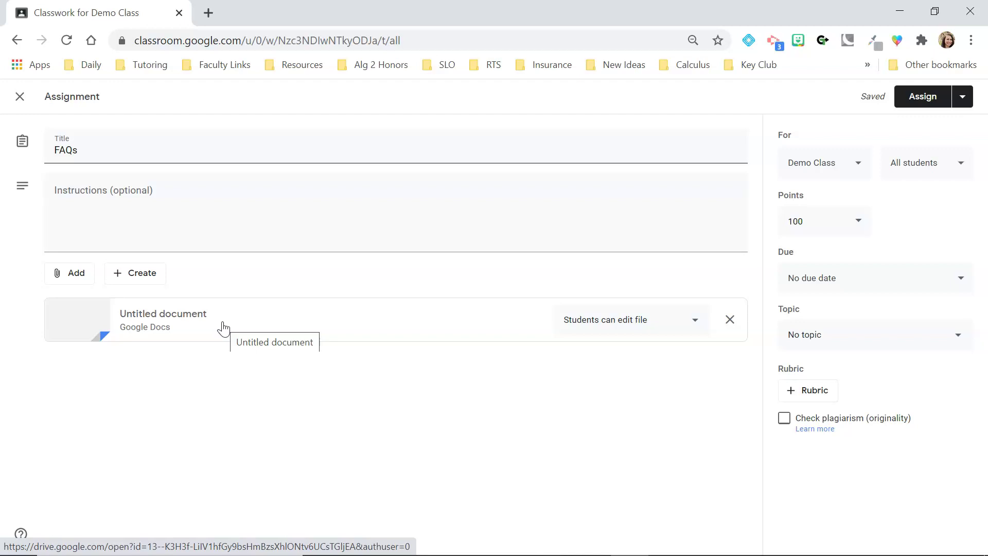
{"action": "left_click", "coordinate": [20, 96]}
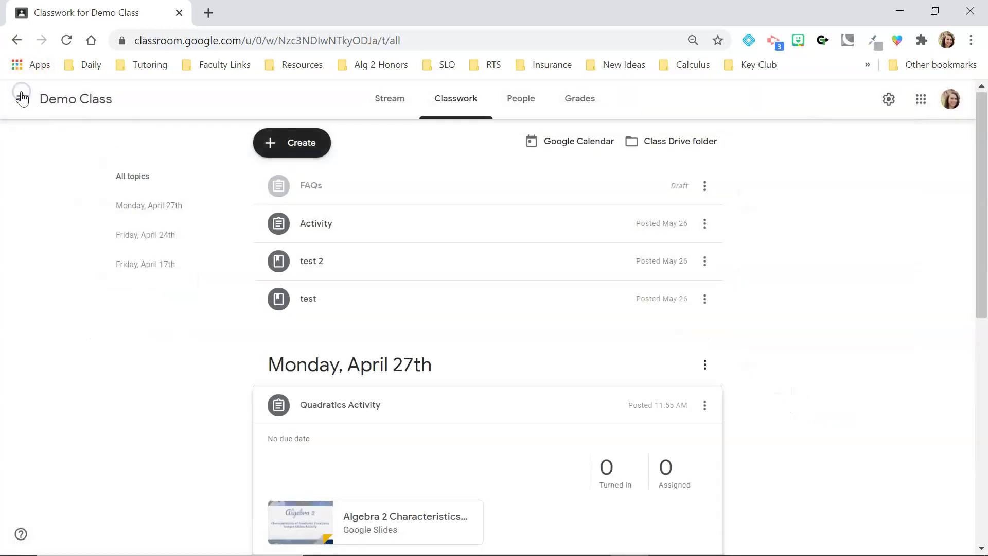
Create another new assignment in Demo Class and title it "Syllabus"
{"action": "left_click", "coordinate": [314, 152]}
{"action": "left_click", "coordinate": [320, 192]}
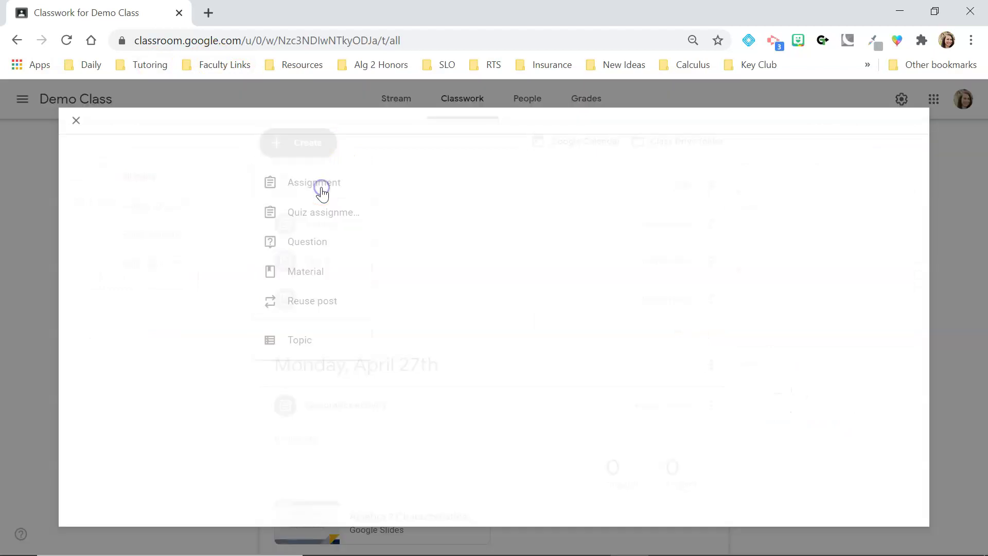
{"action": "left_click", "coordinate": [108, 149]}
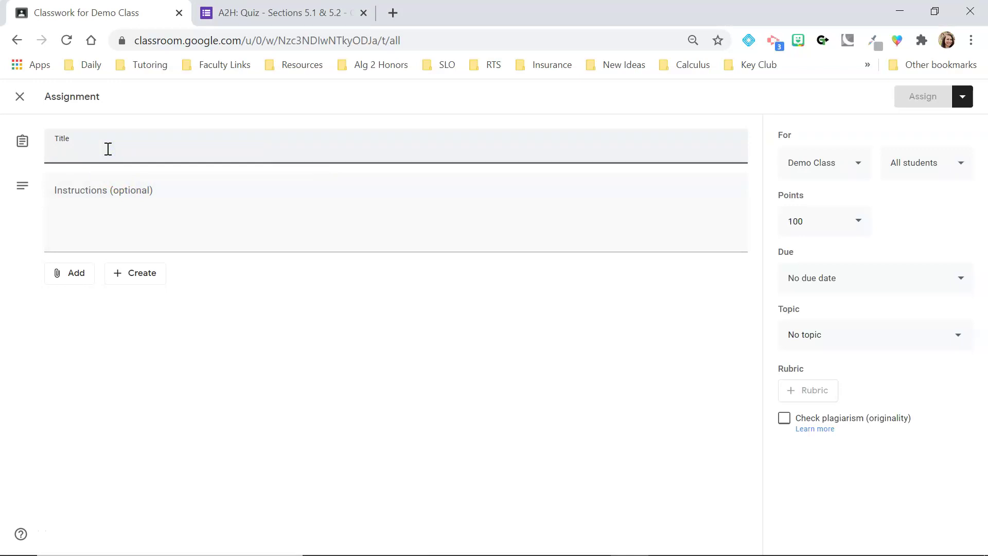
{"action": "type", "text": "Syllabus"}
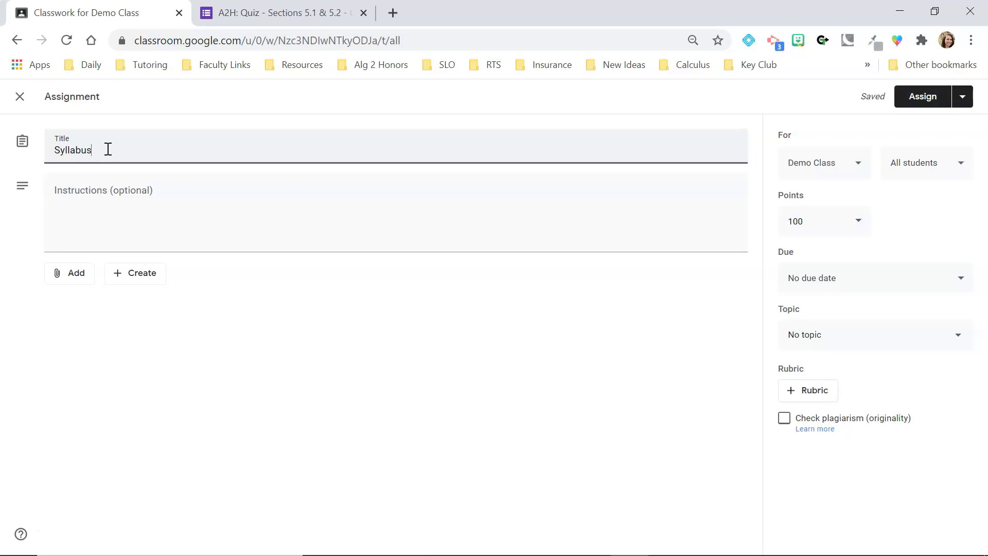
Attach "Algebra 2 Honors Syllabus 2020-2021" from Google Drive to the assignment with the access option "Students can view file"
{"action": "left_click", "coordinate": [77, 276]}
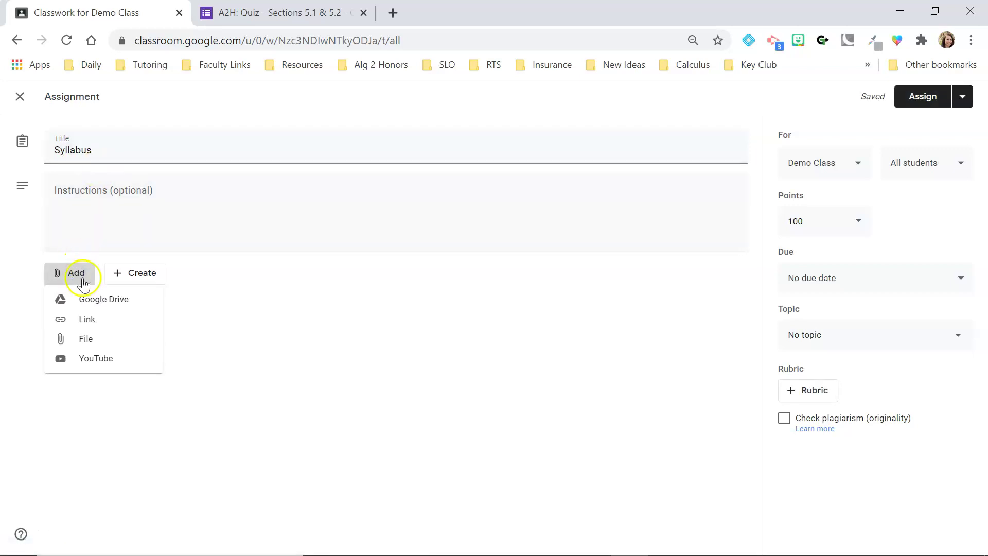
{"action": "left_click", "coordinate": [101, 298]}
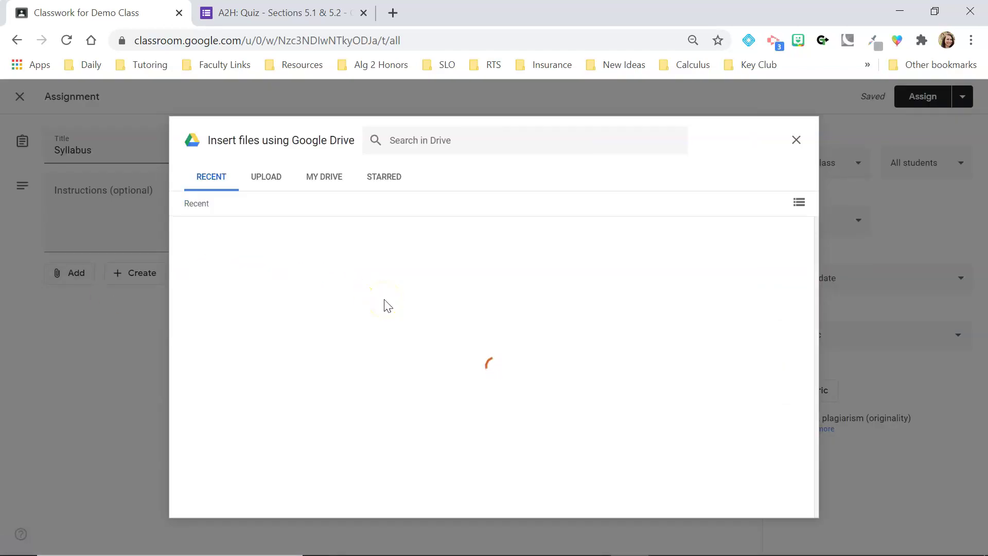
{"action": "left_click", "coordinate": [385, 405]}
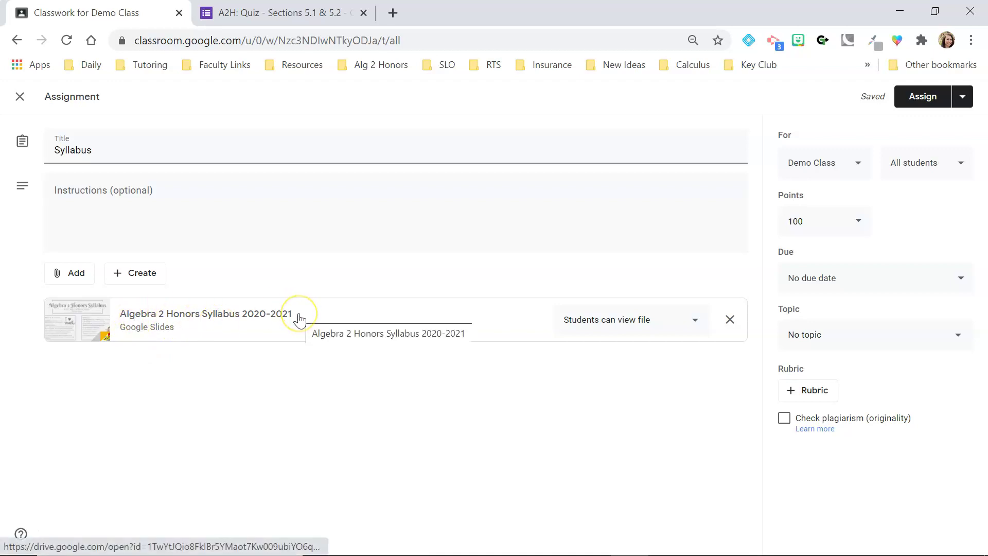
{"action": "left_click", "coordinate": [615, 326]}
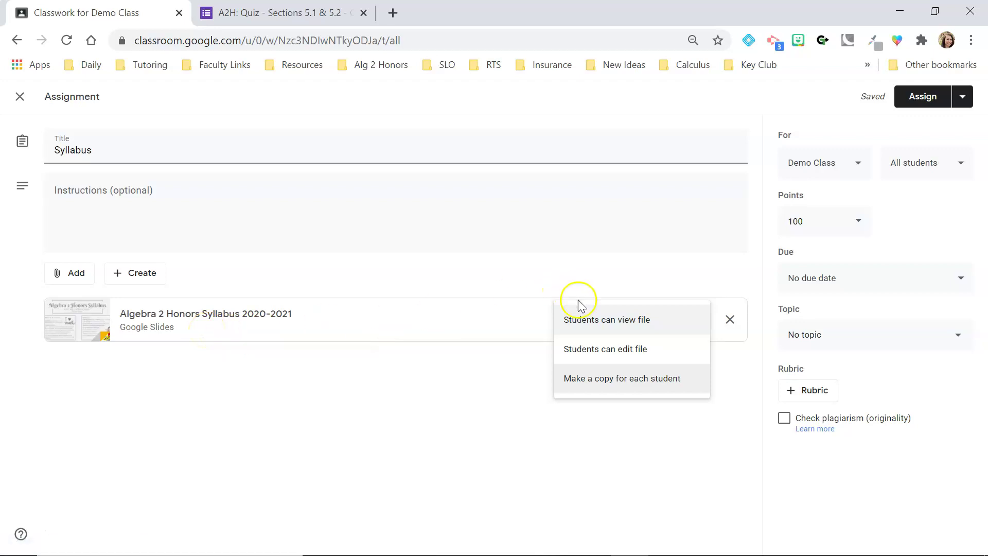
{"action": "left_click", "coordinate": [645, 323]}
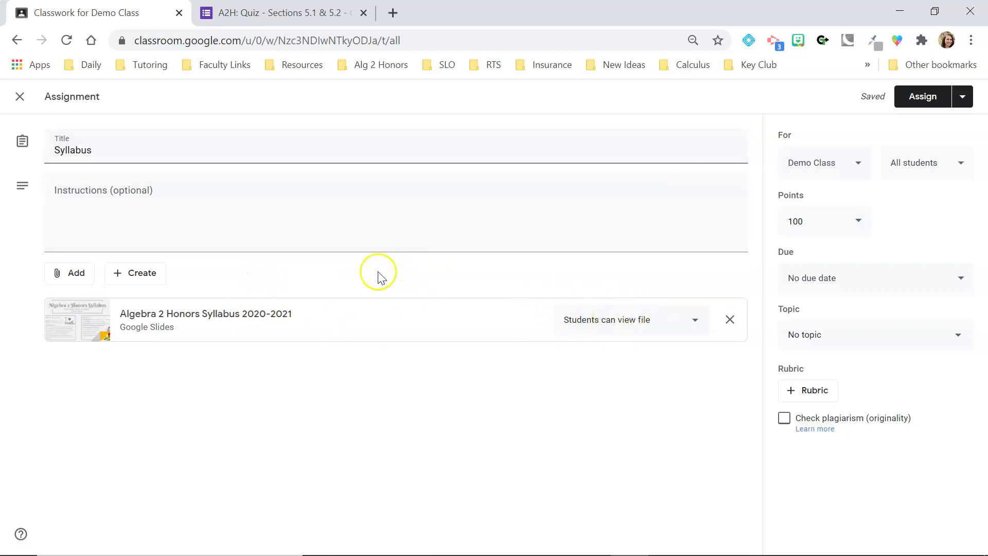
Open the attached syllabus presentation from the assignment and view it from a different Google account
{"action": "left_click", "coordinate": [279, 312]}
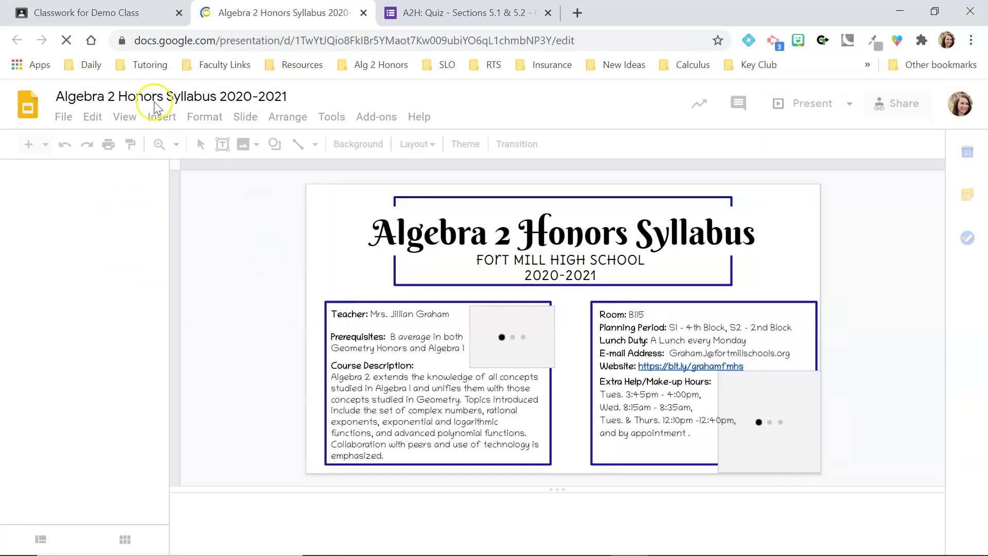
{"action": "left_click", "coordinate": [960, 103]}
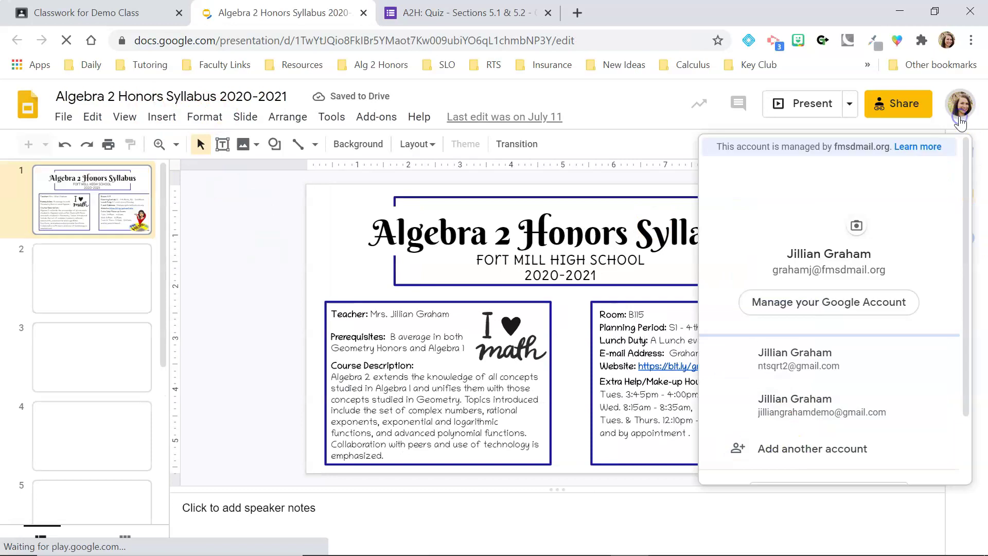
{"action": "left_click", "coordinate": [832, 358]}
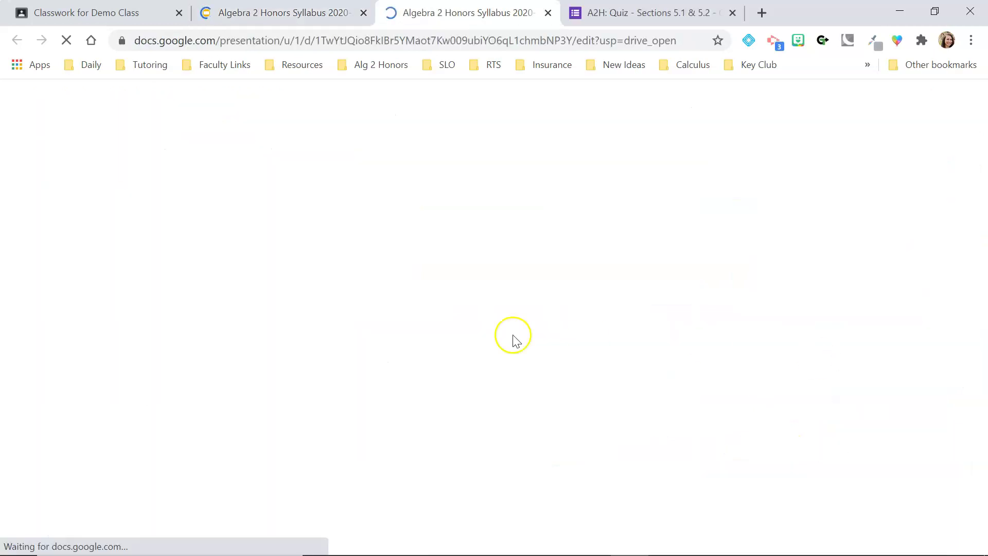
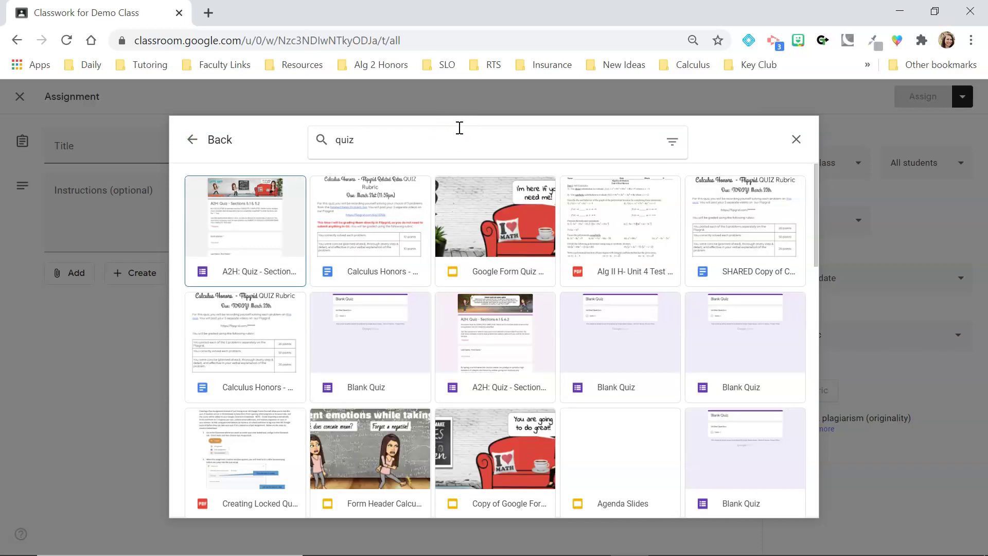
Attach the form "A2H: Quiz - Sections 5.1 & 5.2" to the new assignment and open the form's quiz settings
{"action": "double_click", "coordinate": [281, 232]}
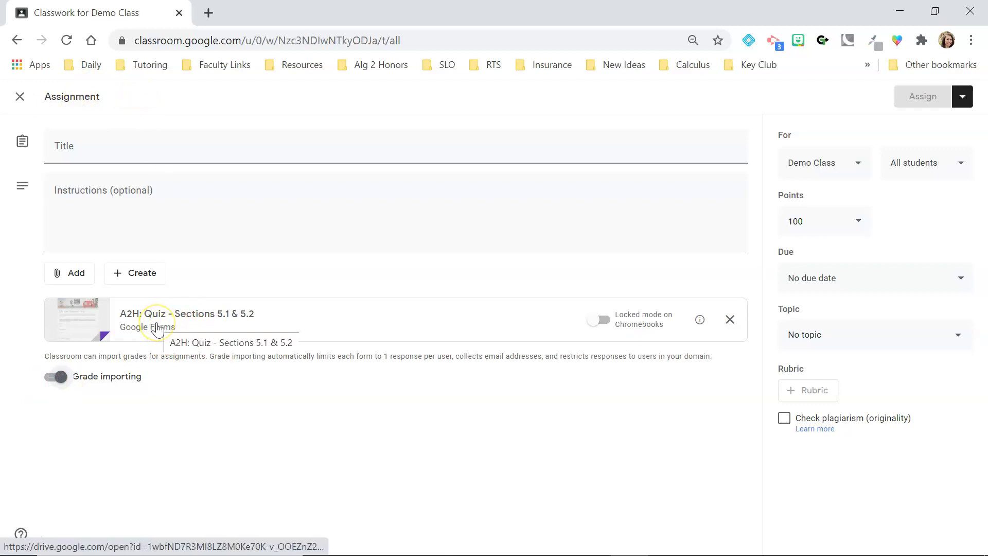
{"action": "left_click", "coordinate": [226, 328]}
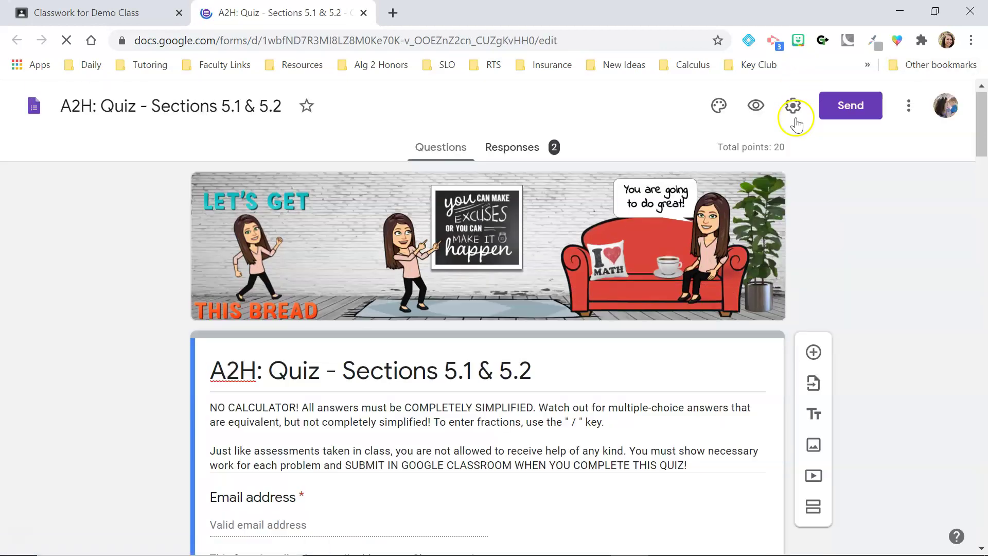
{"action": "left_click", "coordinate": [790, 94]}
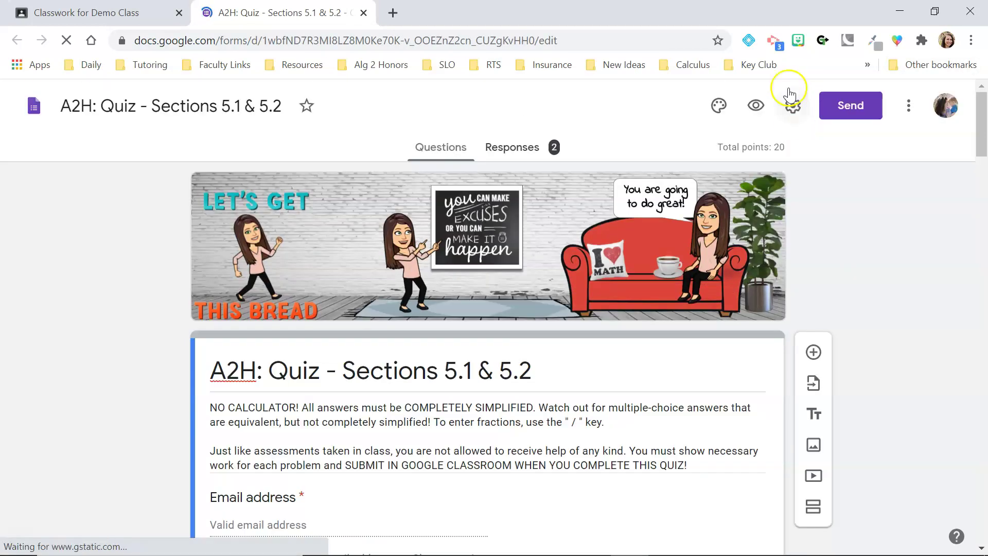
{"action": "left_click", "coordinate": [792, 106]}
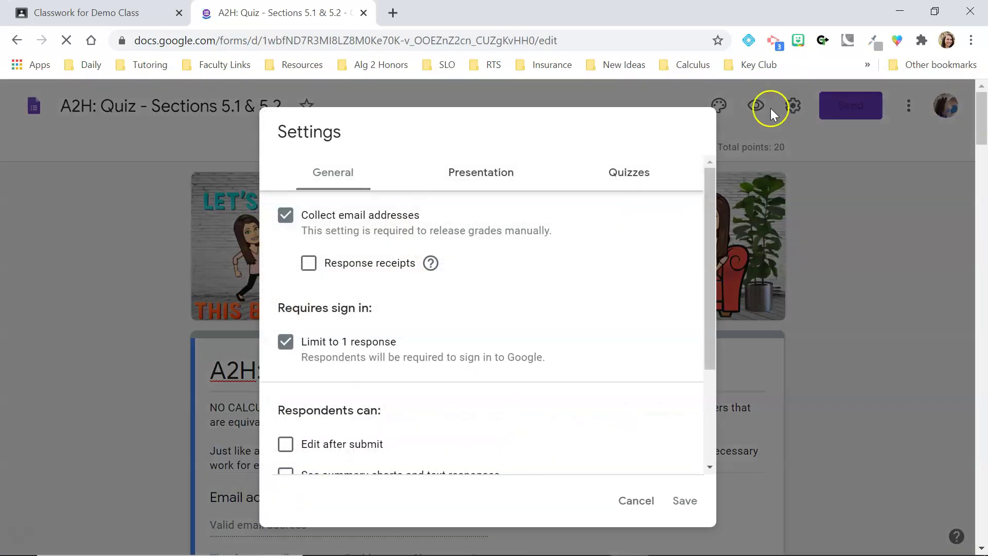
{"action": "left_click", "coordinate": [611, 175]}
{"action": "left_click", "coordinate": [299, 229]}
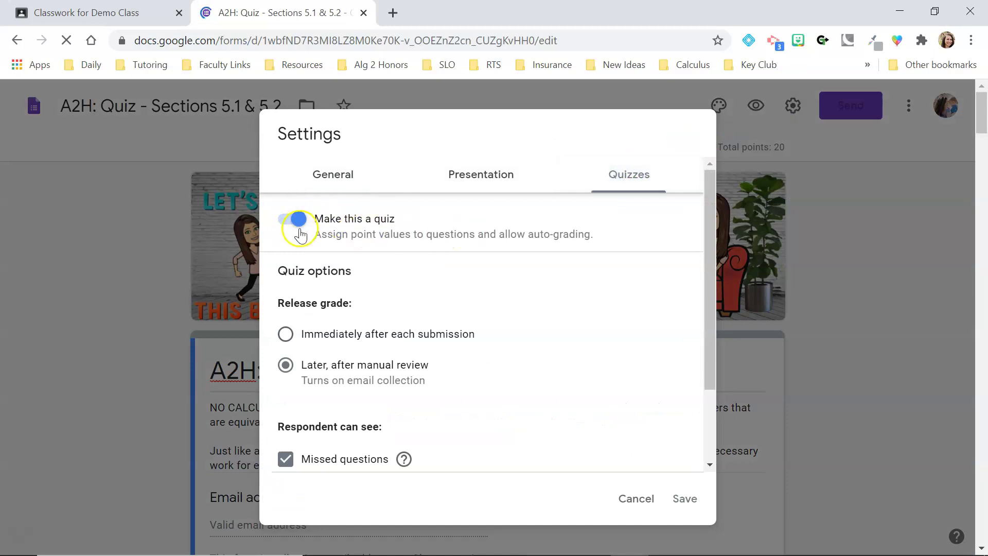
Check the assignment's grade importing option for the attached quiz, and dismiss the form's settings without saving
{"action": "left_click", "coordinate": [97, 12]}
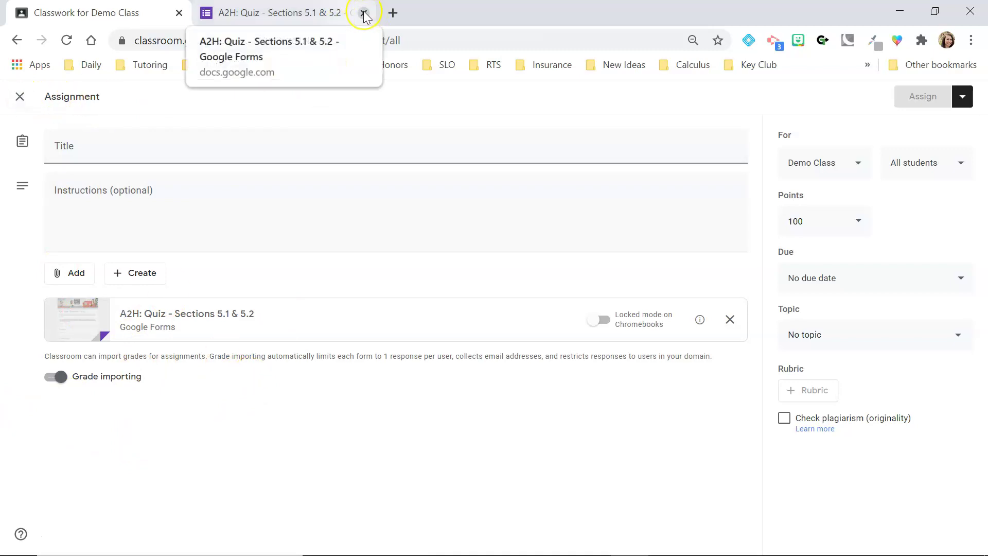
{"action": "left_click", "coordinate": [326, 18]}
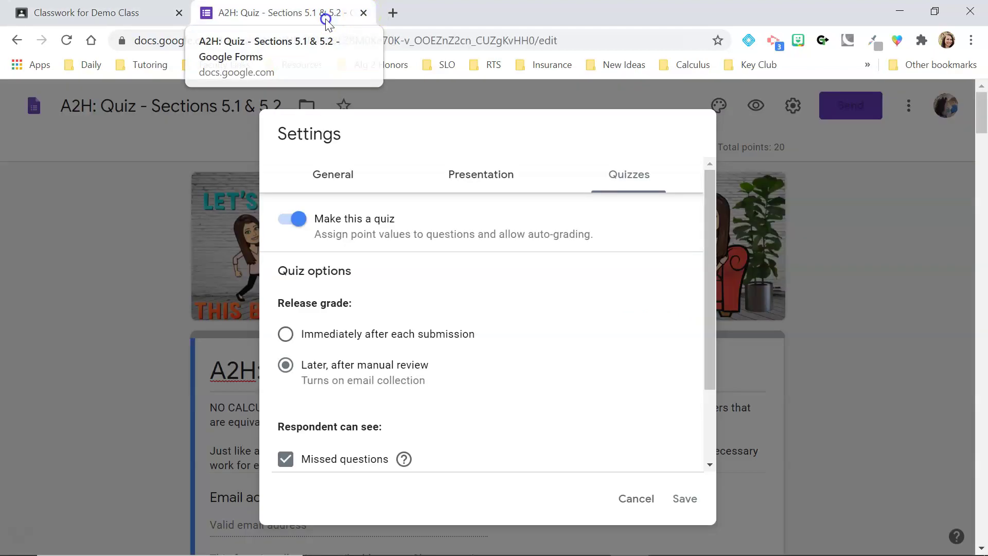
{"action": "left_click", "coordinate": [652, 497]}
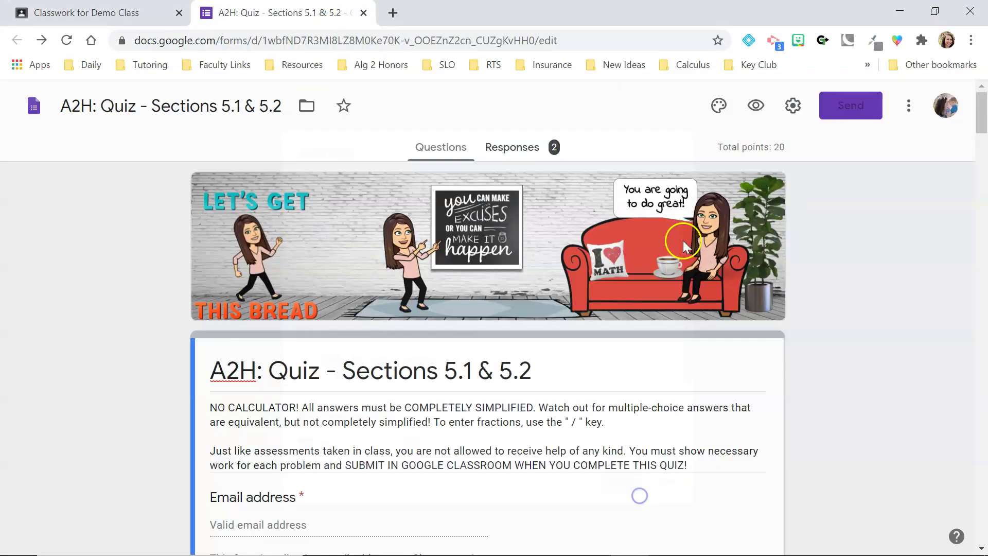
Review the quiz form's response summary and score release section, and close the untitled quiz assignment in Classroom
{"action": "left_click", "coordinate": [518, 149]}
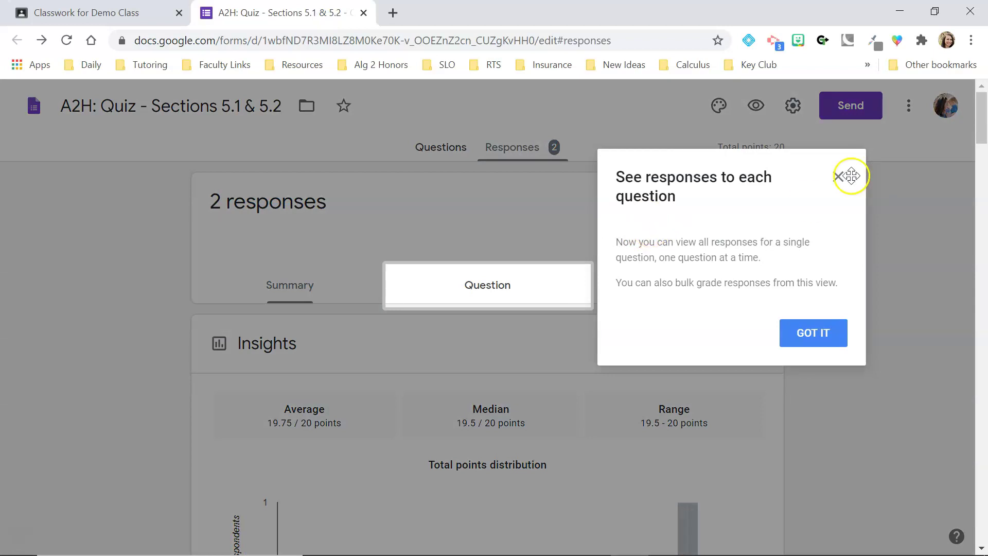
{"action": "left_click", "coordinate": [849, 176]}
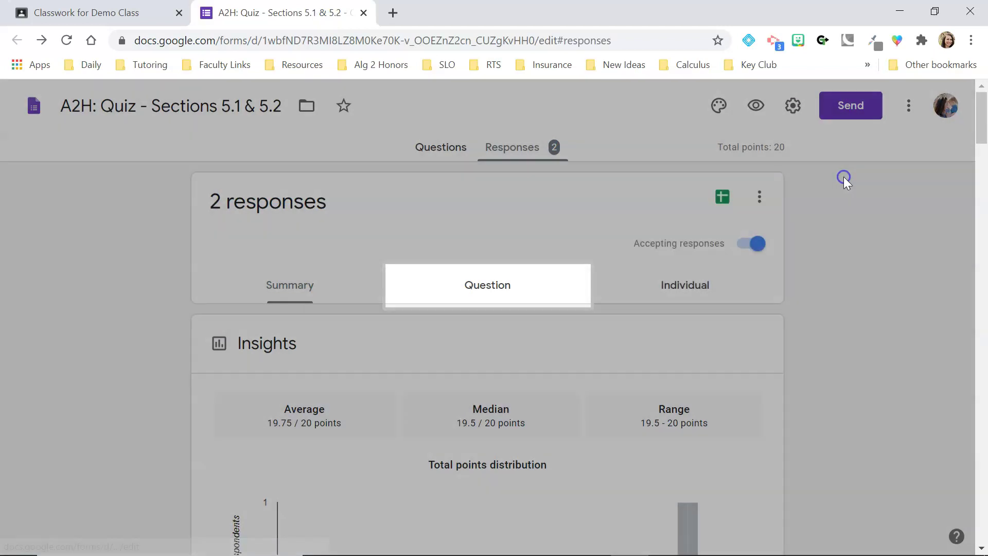
{"action": "scroll", "coordinate": [763, 287], "scroll_direction": "down", "scroll_amount": 5}
{"action": "scroll", "coordinate": [763, 287], "scroll_direction": "down", "scroll_amount": 3}
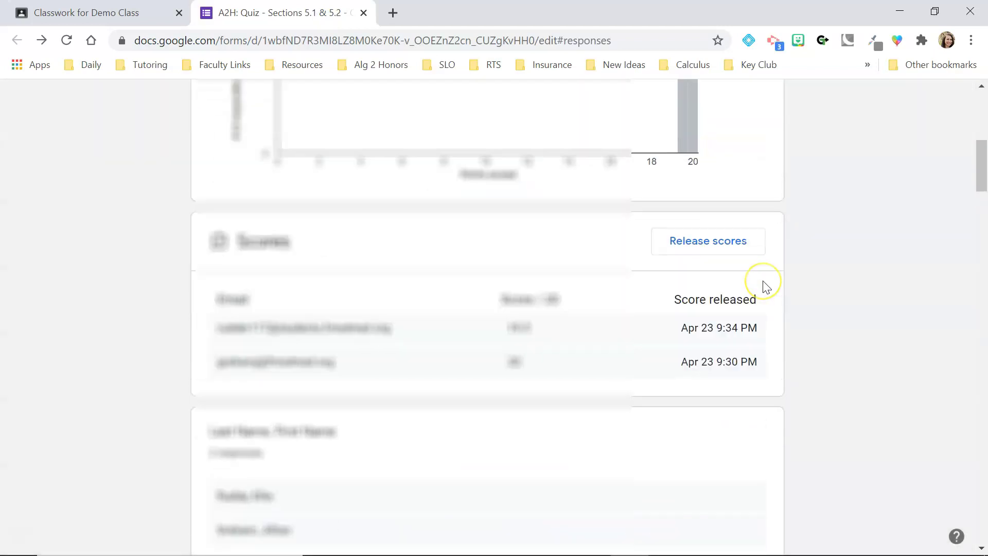
{"action": "scroll", "coordinate": [763, 282], "scroll_direction": "down", "scroll_amount": 13}
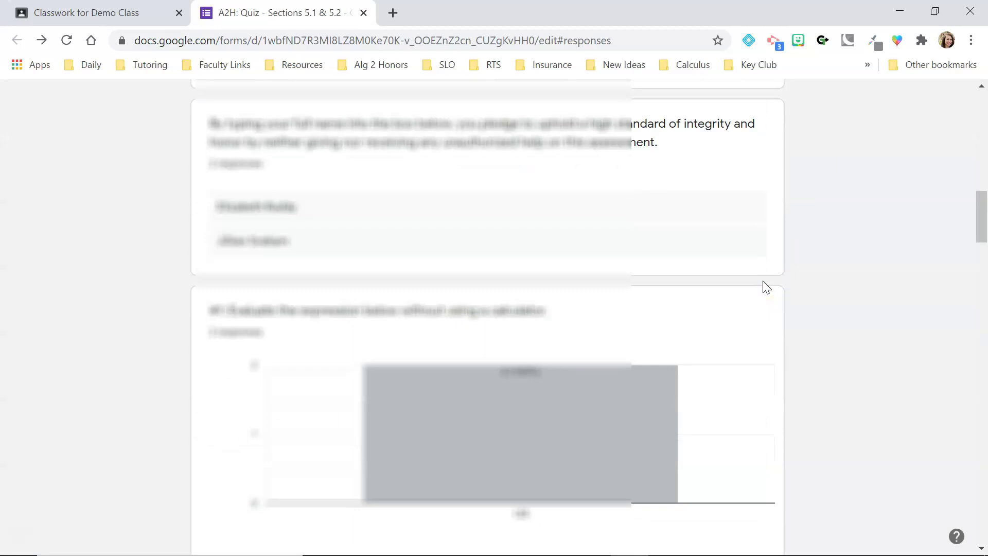
{"action": "scroll", "coordinate": [767, 287], "scroll_direction": "down", "scroll_amount": 20}
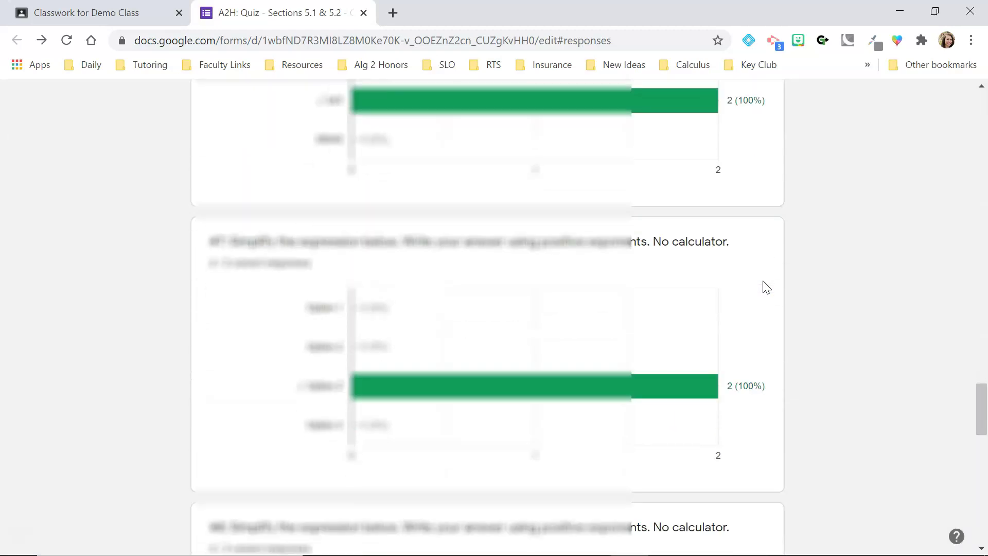
{"action": "scroll", "coordinate": [765, 286], "scroll_direction": "up", "scroll_amount": 20}
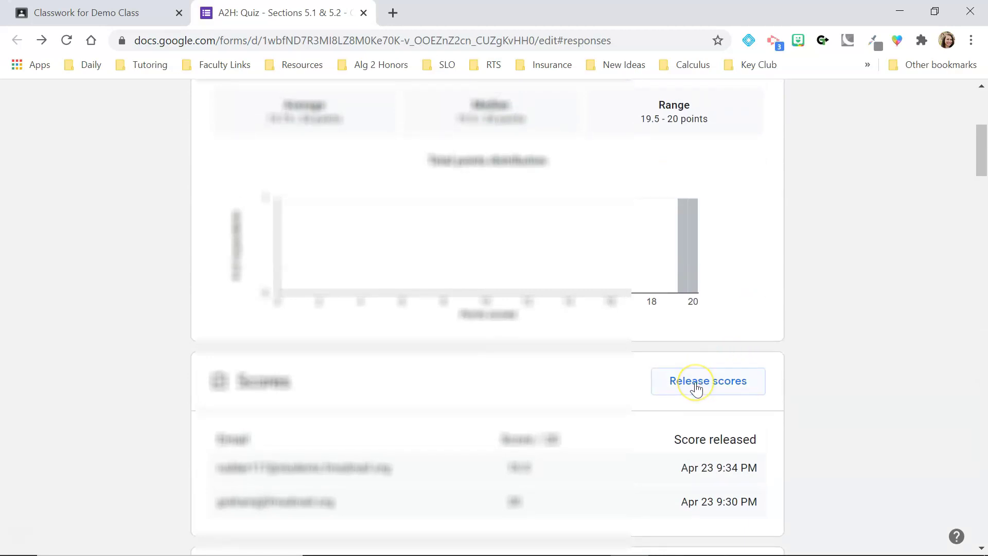
{"action": "right_click", "coordinate": [696, 383]}
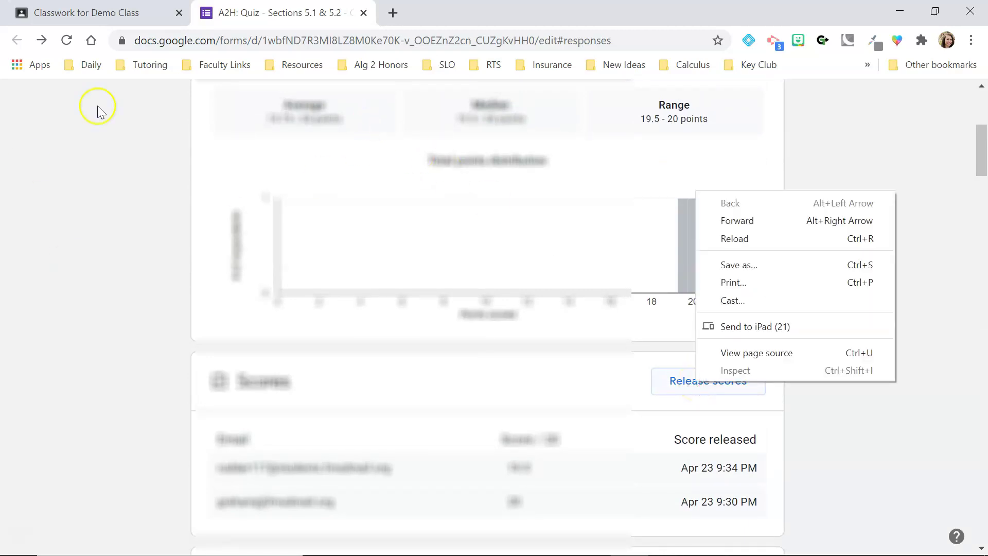
{"action": "left_click", "coordinate": [77, 23]}
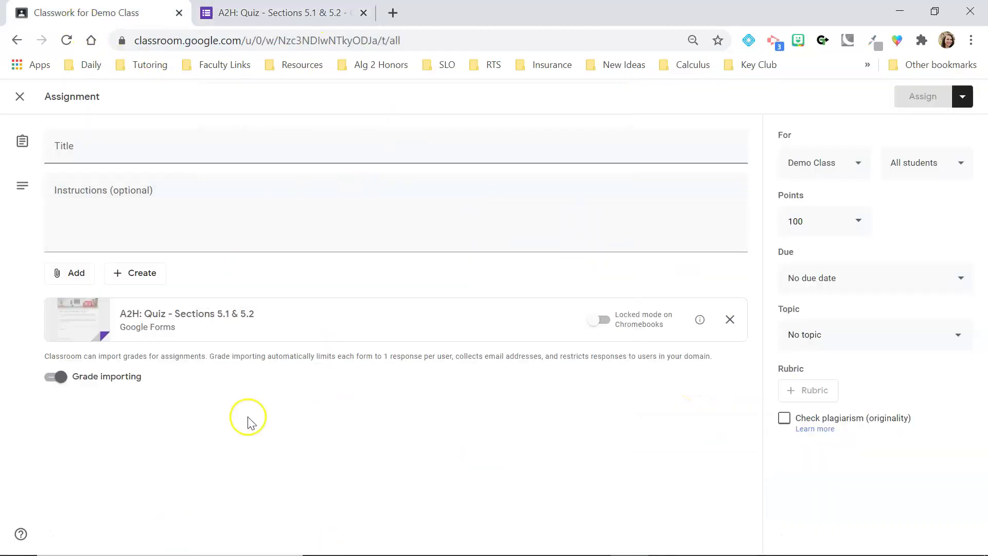
{"action": "left_click", "coordinate": [21, 97]}
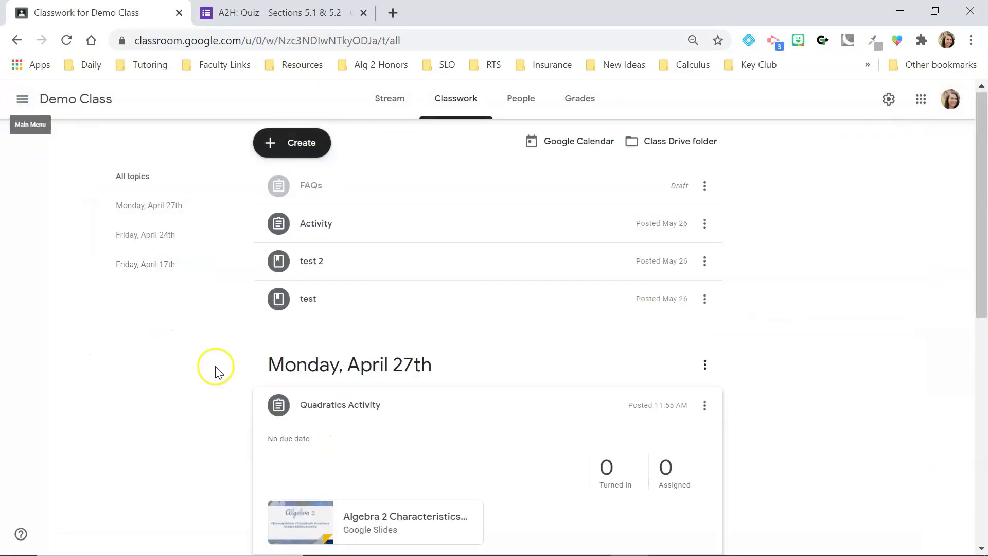
Start a new question in Demo Class, examine its answer types and student reply options, and close it unsaved
{"action": "left_click", "coordinate": [197, 364]}
{"action": "left_click", "coordinate": [282, 144]}
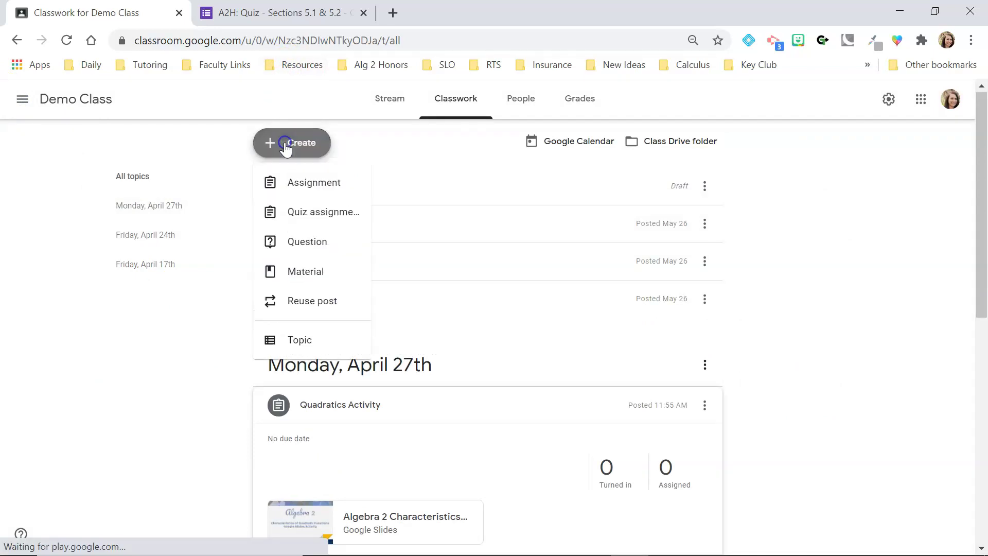
{"action": "left_click", "coordinate": [294, 244]}
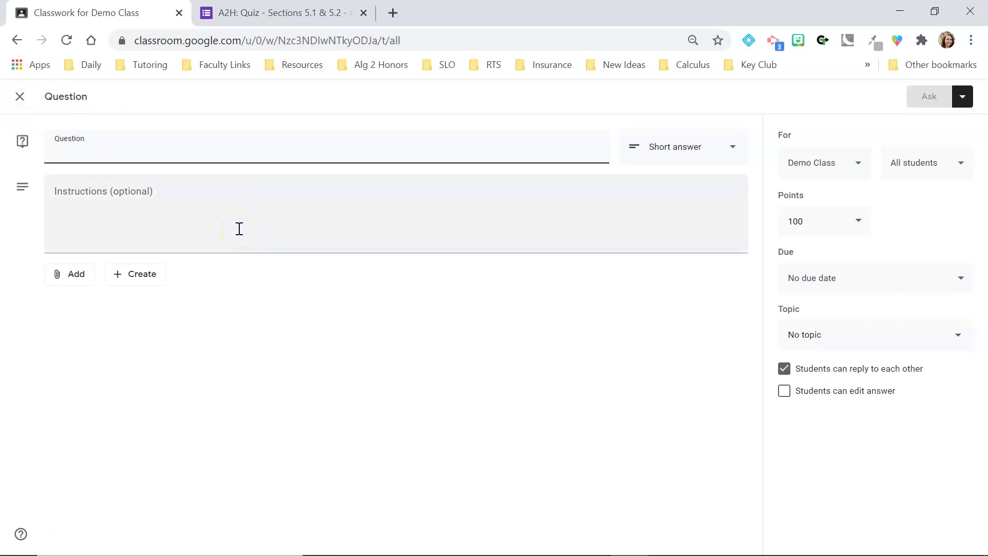
{"action": "left_click", "coordinate": [94, 209]}
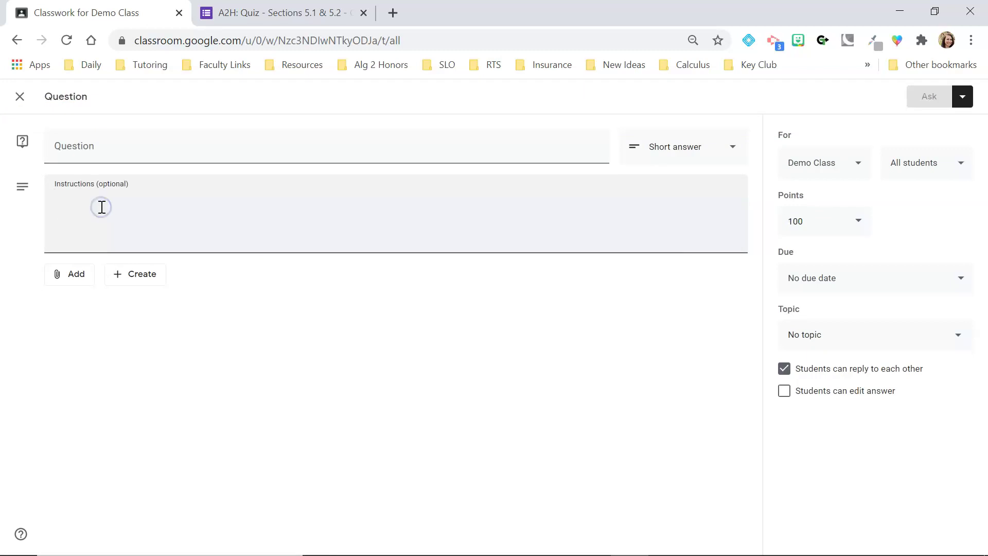
{"action": "left_click", "coordinate": [704, 145]}
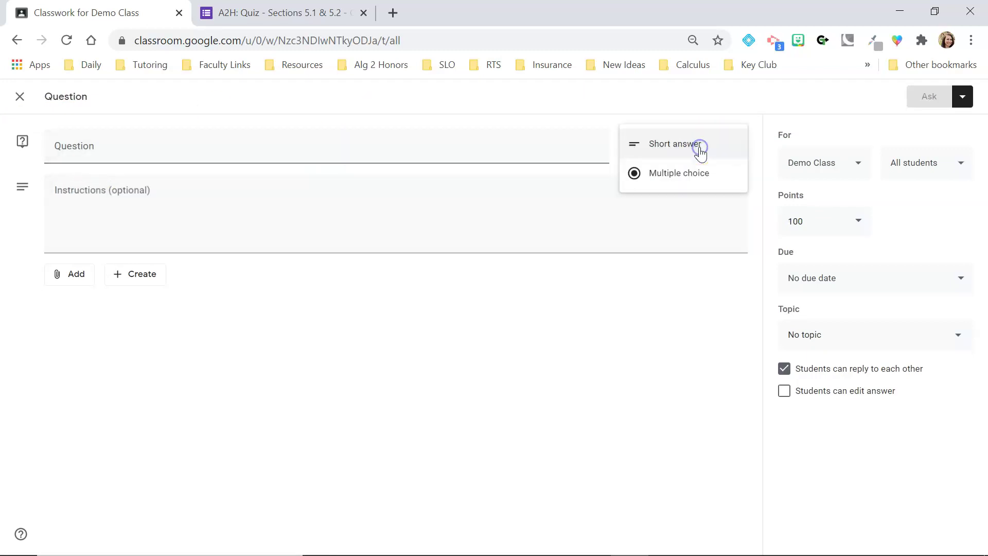
{"action": "left_click", "coordinate": [615, 220]}
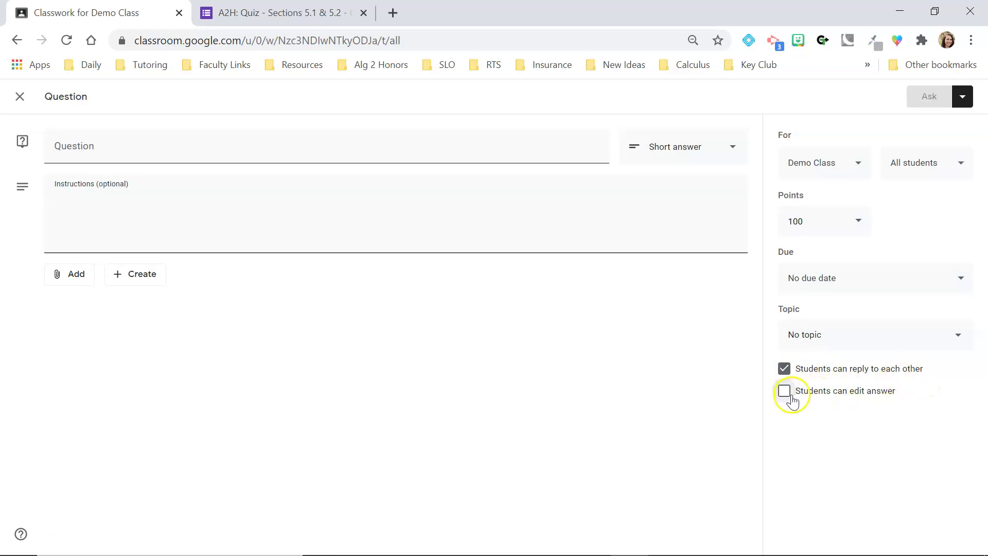
{"action": "left_click", "coordinate": [20, 96]}
Create a new material post in Demo Class and title it "Agenda: Monday,"
{"action": "left_click", "coordinate": [280, 142]}
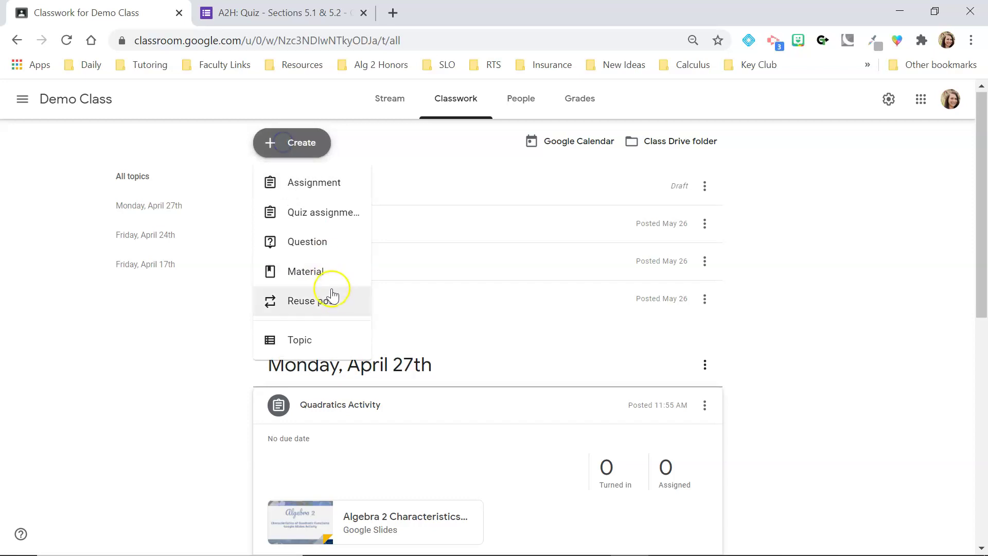
{"action": "left_click", "coordinate": [315, 278]}
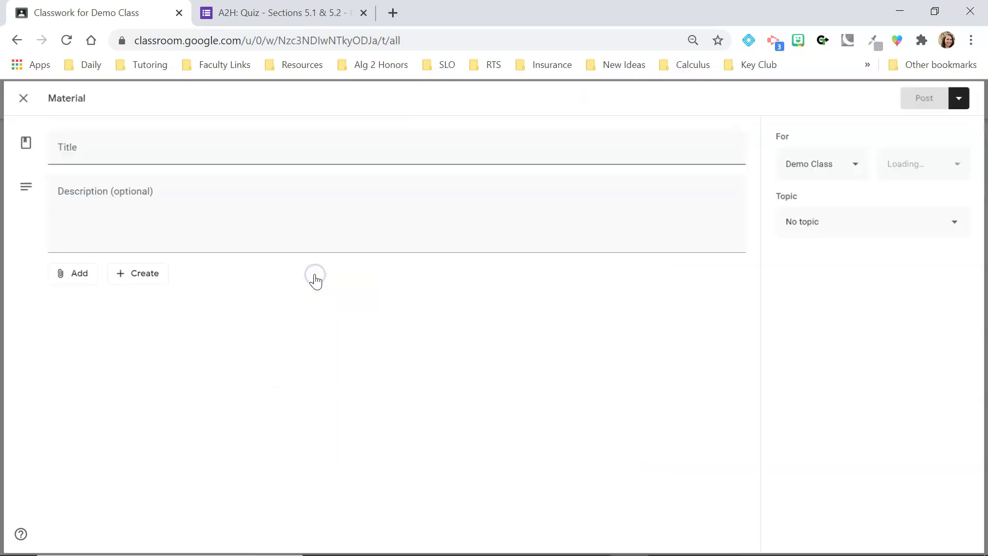
{"action": "left_click", "coordinate": [74, 159]}
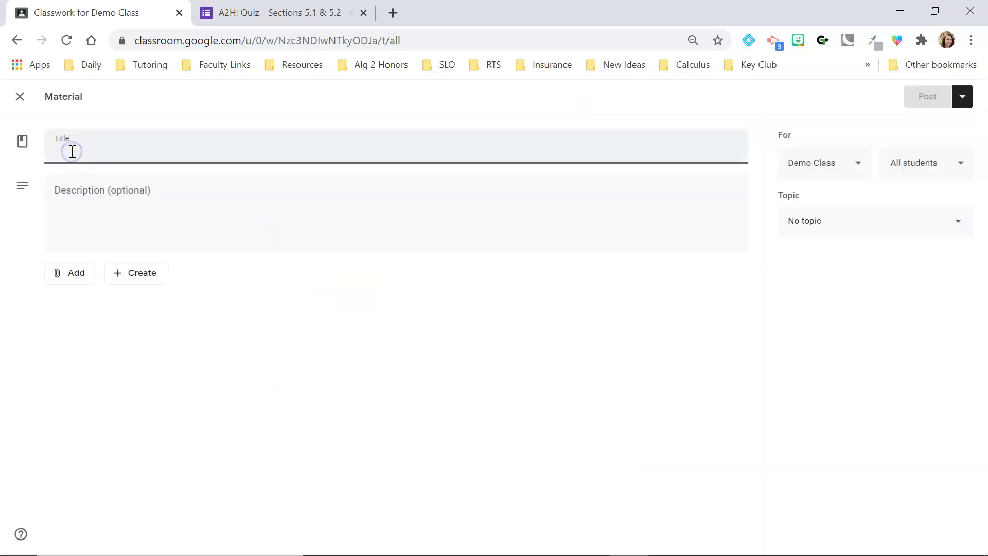
{"action": "type", "text": "Agenda: monday,"}
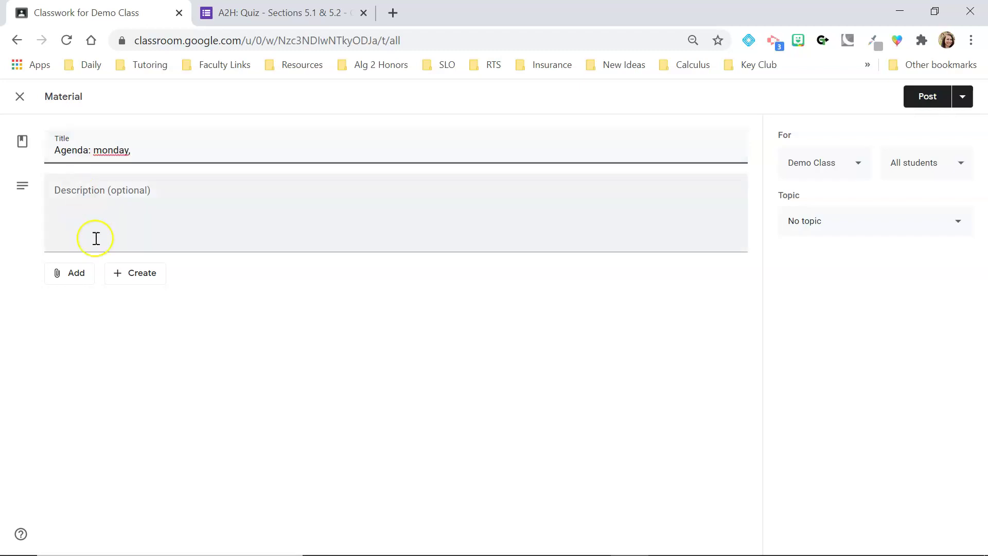
{"action": "left_click", "coordinate": [88, 152]}
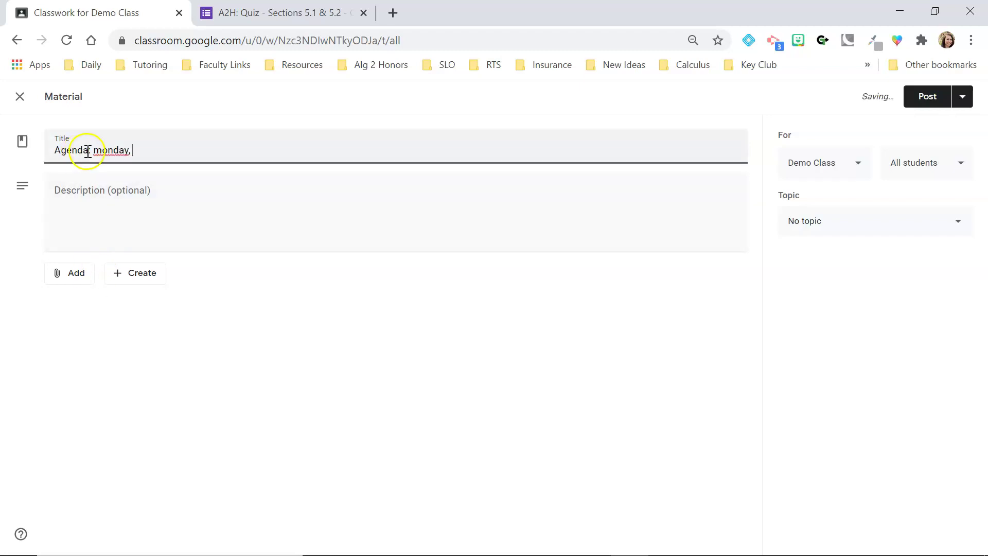
Try to find an "agenda" file in Google Drive to attach to the material, and close the material draft
{"action": "left_click", "coordinate": [76, 273]}
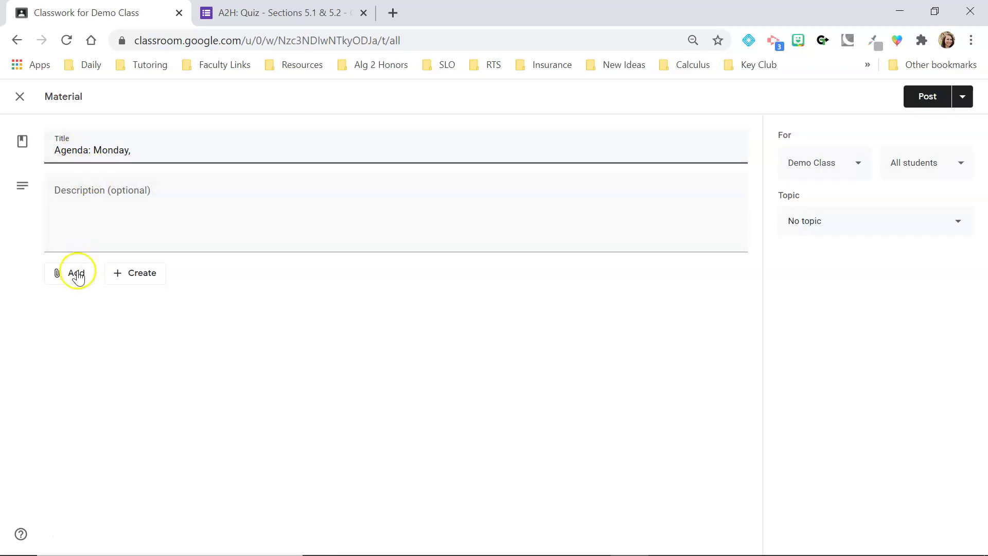
{"action": "left_click", "coordinate": [94, 301]}
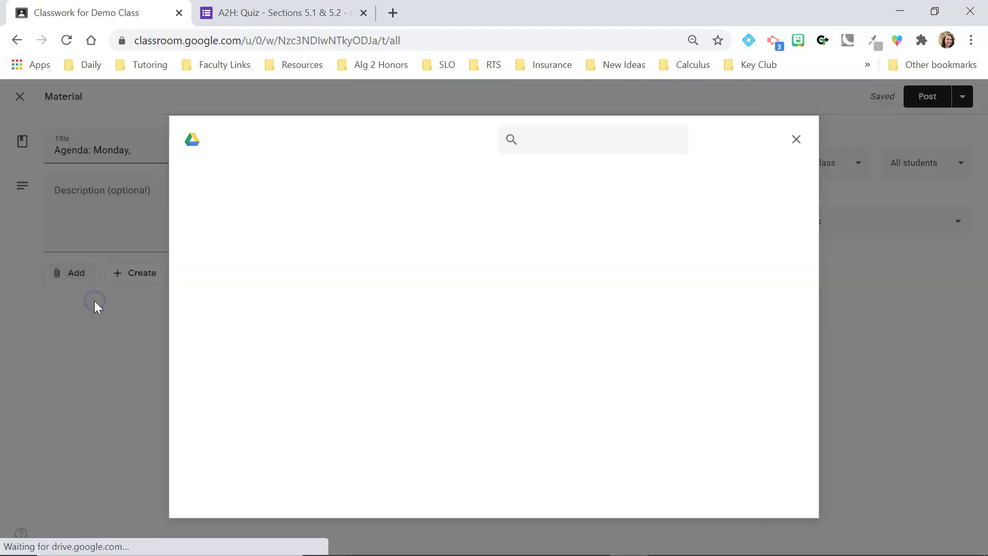
{"action": "left_click", "coordinate": [571, 137]}
{"action": "type", "text": "agen"}
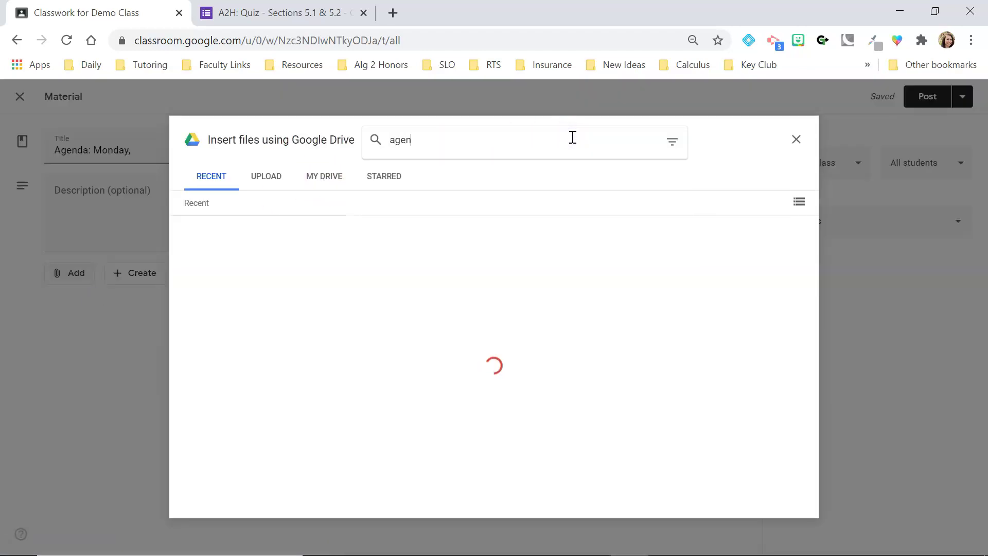
{"action": "scroll", "coordinate": [515, 407], "scroll_direction": "down", "scroll_amount": 10}
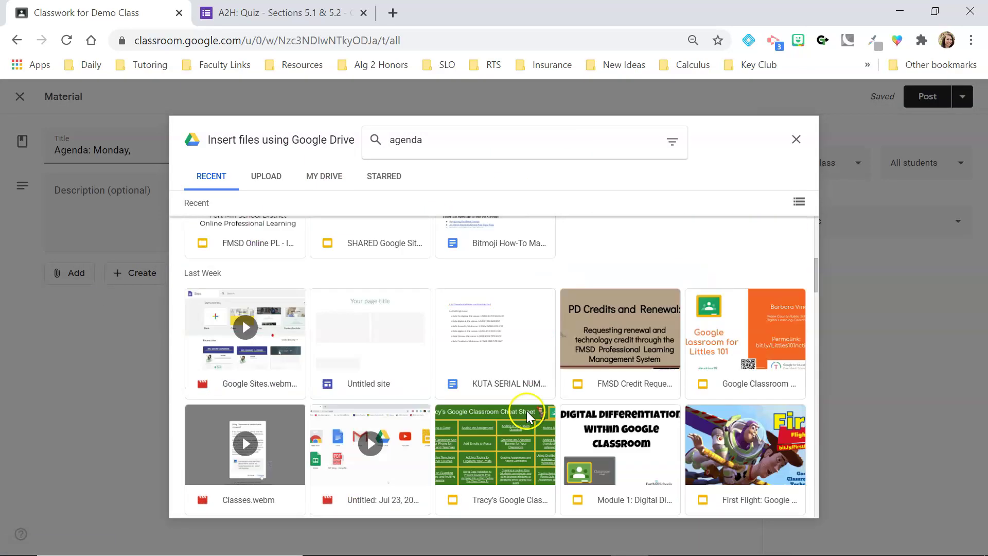
{"action": "scroll", "coordinate": [519, 410], "scroll_direction": "up", "scroll_amount": 10}
{"action": "left_click", "coordinate": [357, 188]}
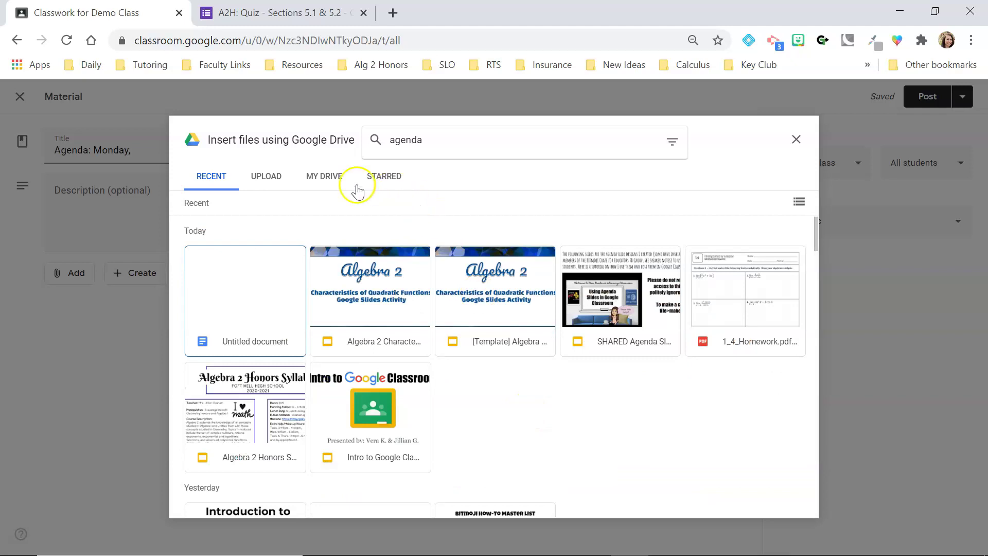
{"action": "left_click", "coordinate": [794, 146]}
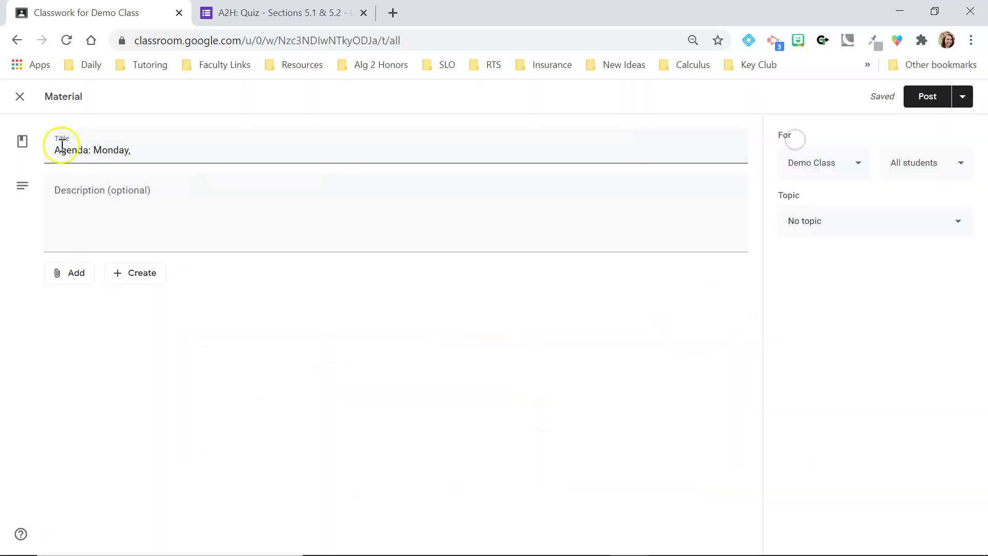
{"action": "left_click", "coordinate": [23, 101]}
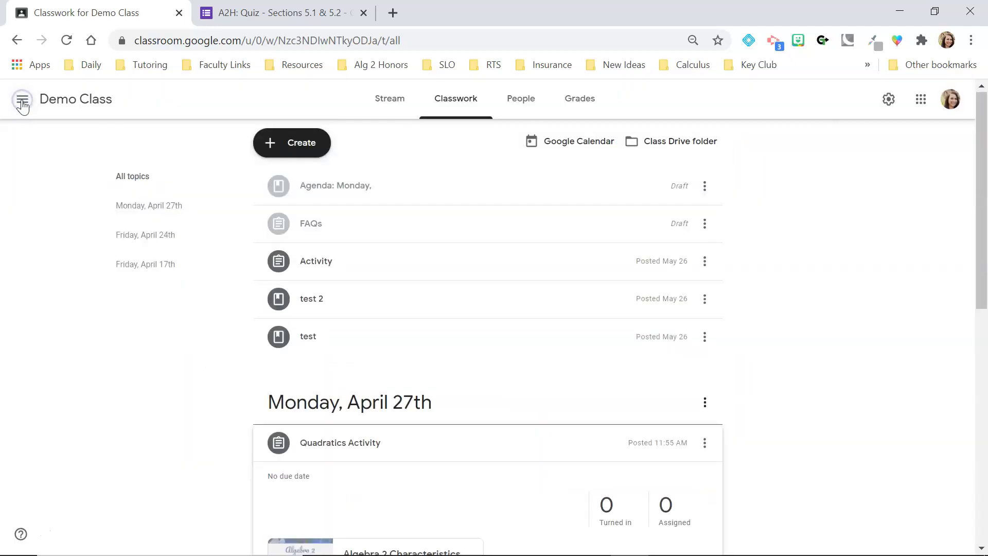
Find the posted material "Agenda for Monday, April 27th" in the class's Classwork and open it for editing
{"action": "left_click", "coordinate": [390, 112]}
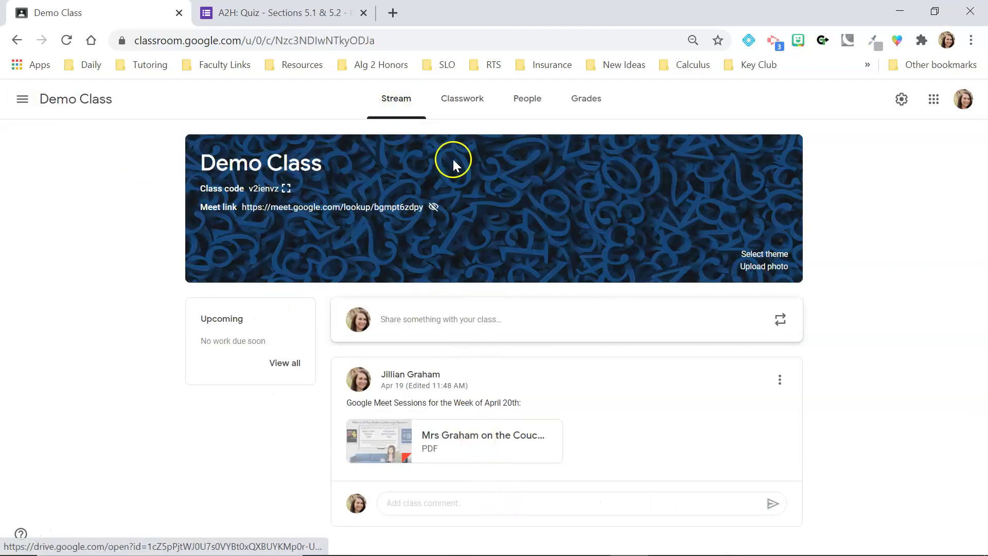
{"action": "left_click", "coordinate": [457, 104]}
{"action": "scroll", "coordinate": [456, 467], "scroll_direction": "down", "scroll_amount": 6}
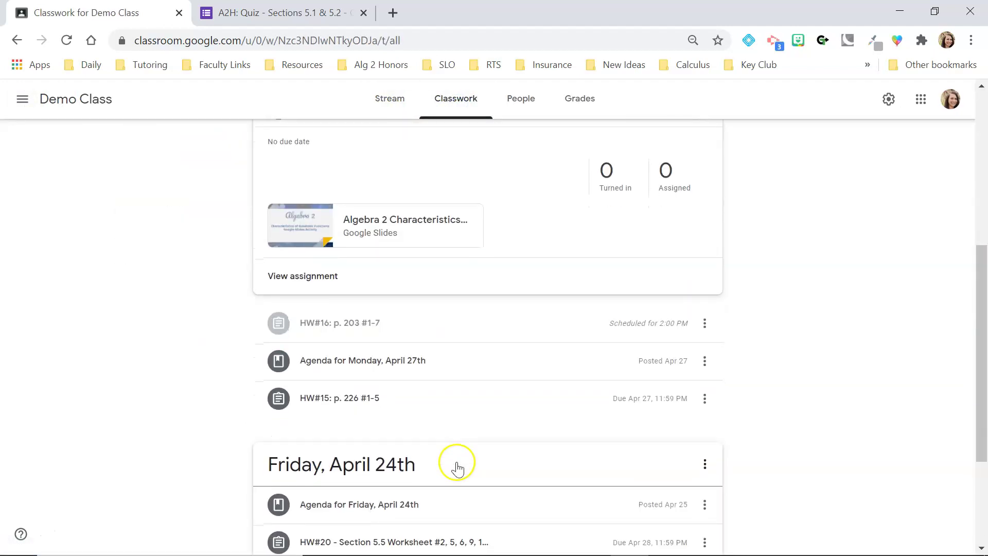
{"action": "left_click", "coordinate": [364, 335]}
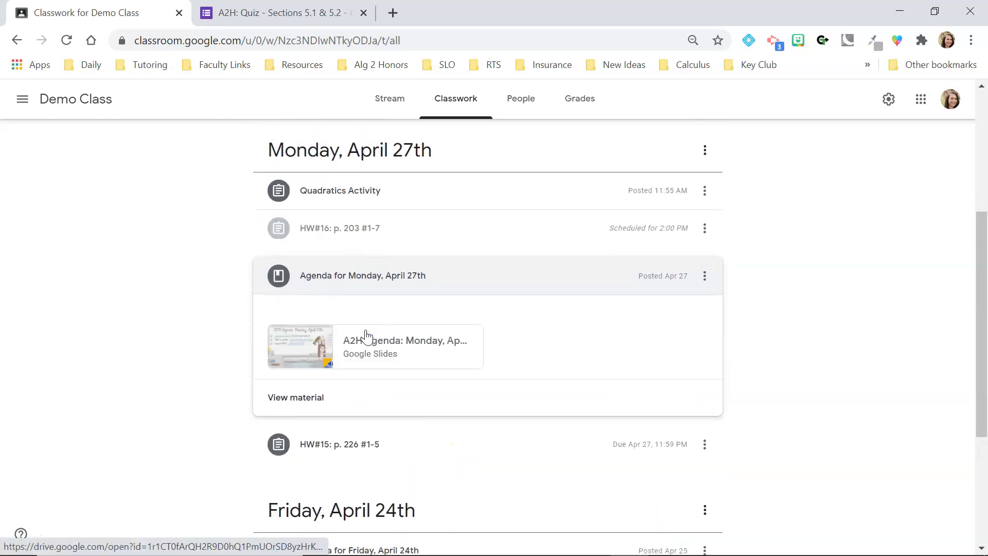
{"action": "left_click", "coordinate": [704, 277]}
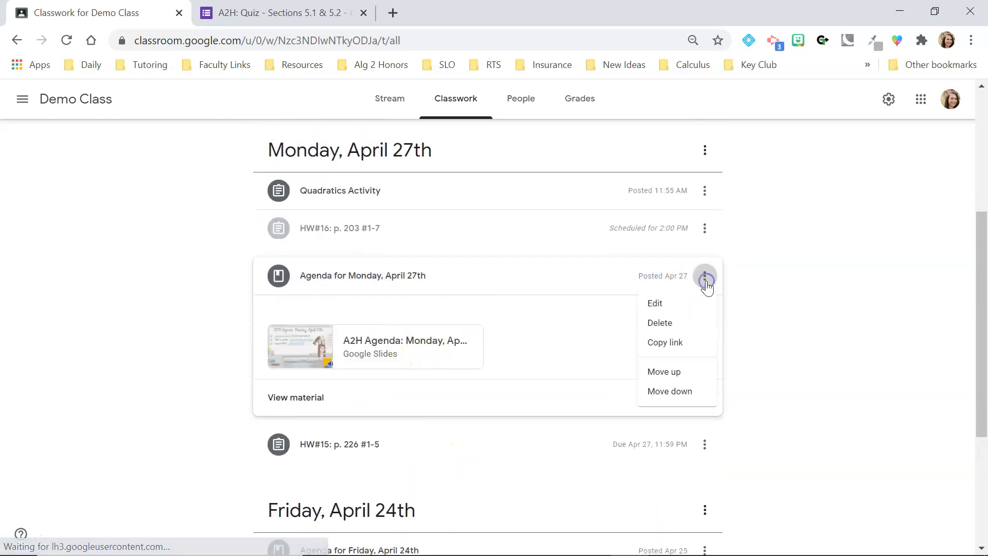
{"action": "left_click", "coordinate": [661, 305]}
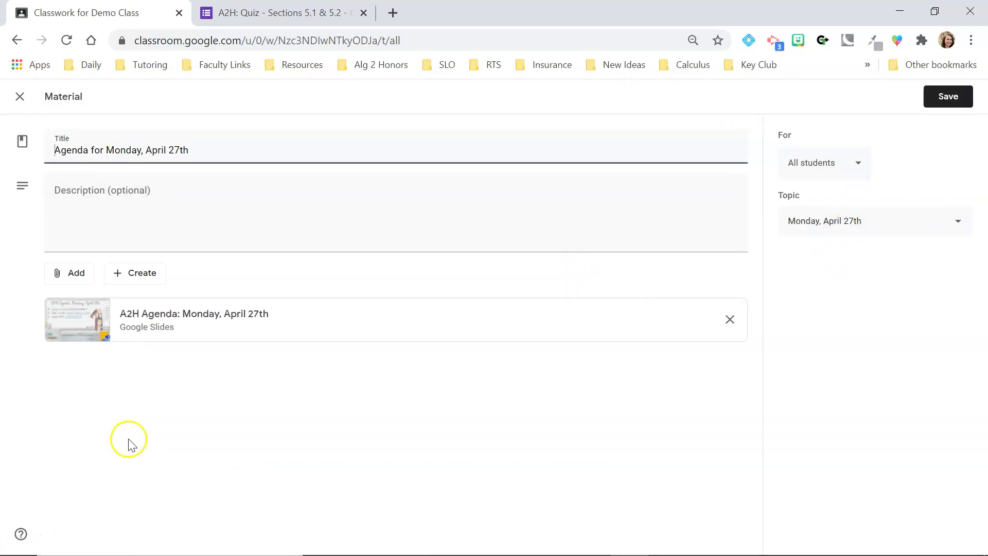
Examine the homework solutions, lesson video and HW#21 links in the attached A2H Agenda slides, and close the slides and the material unchanged
{"action": "left_click", "coordinate": [139, 327]}
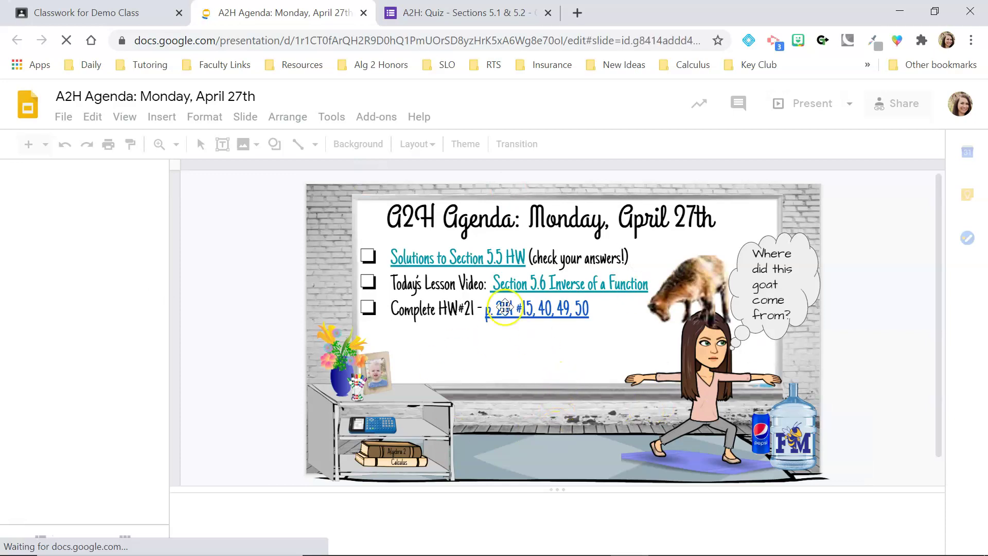
{"action": "left_click", "coordinate": [467, 260]}
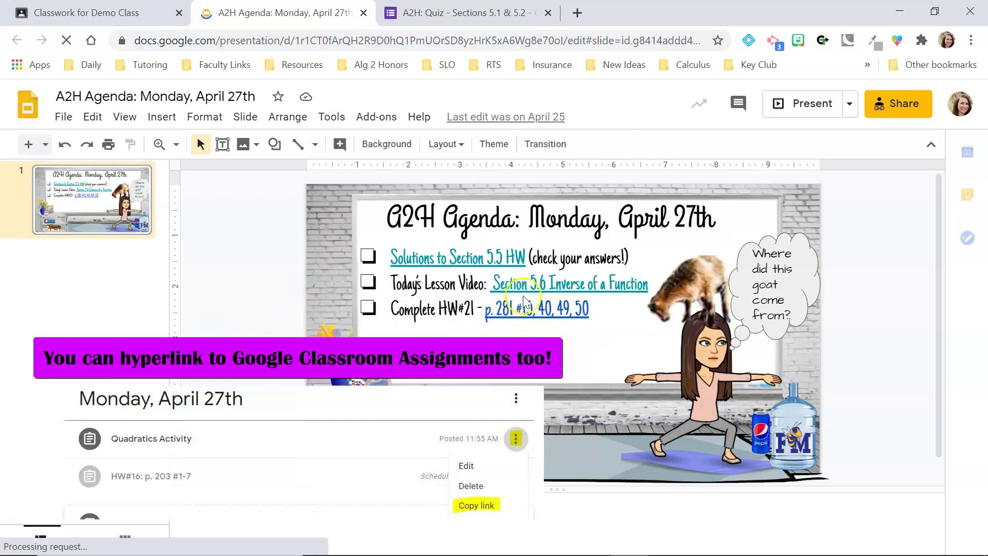
{"action": "left_click", "coordinate": [579, 283]}
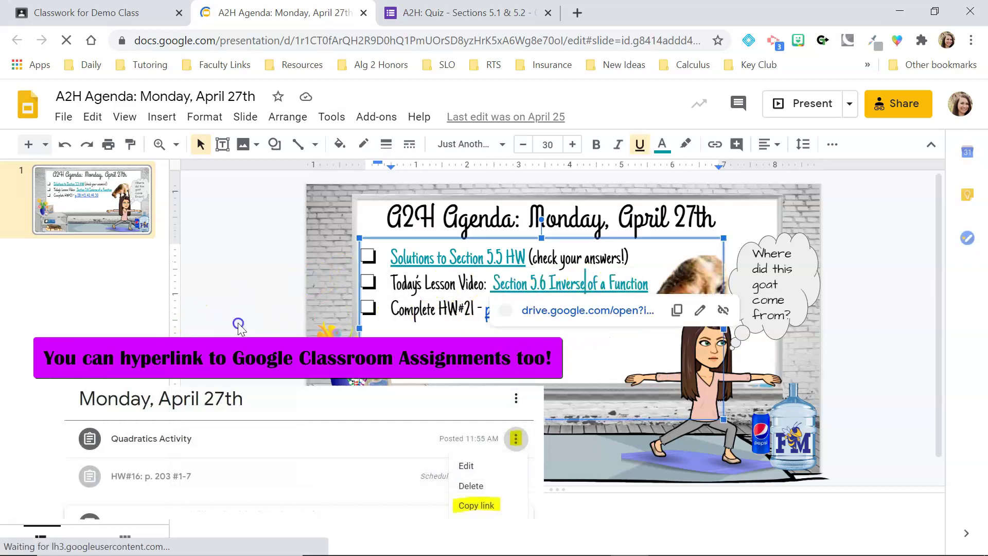
{"action": "left_click", "coordinate": [489, 320]}
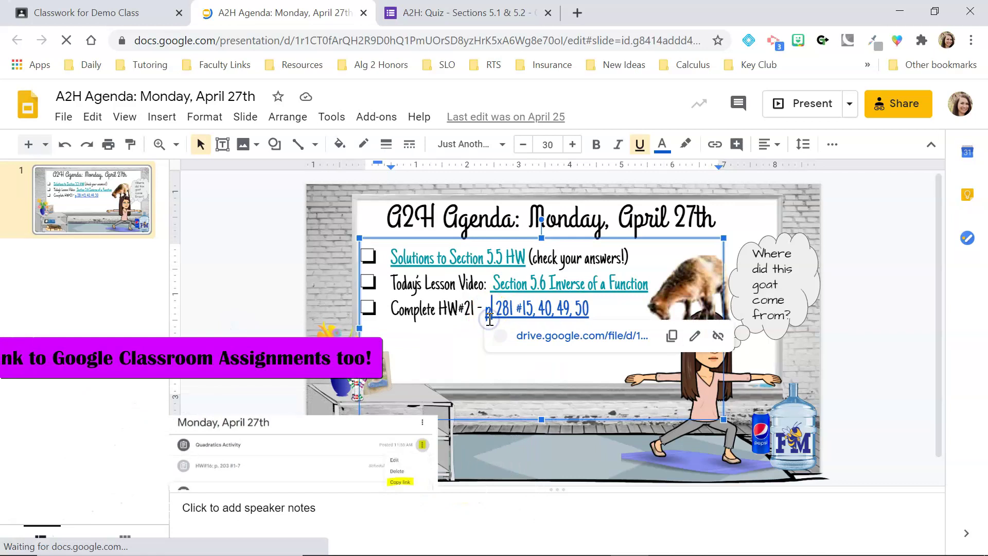
{"action": "left_click", "coordinate": [241, 333]}
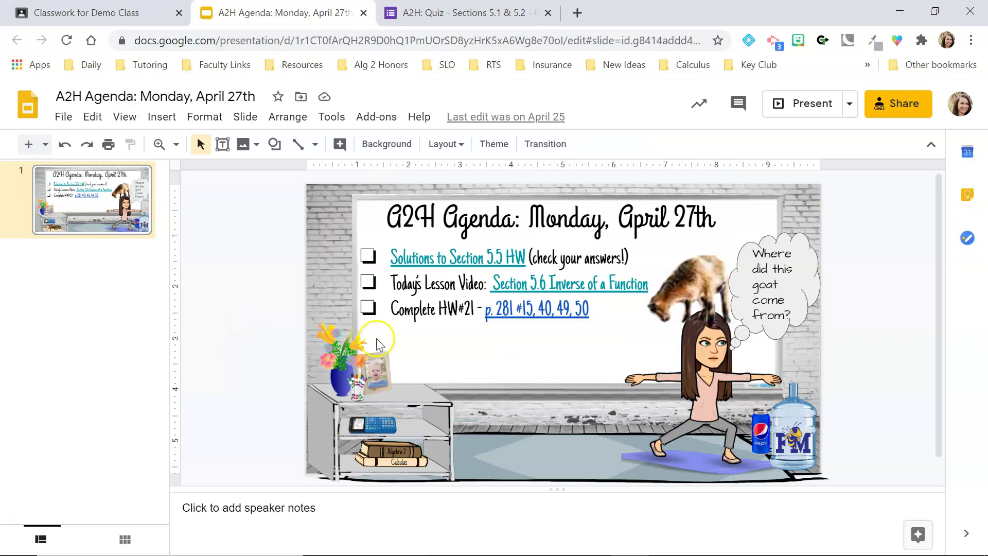
{"action": "left_click", "coordinate": [364, 14]}
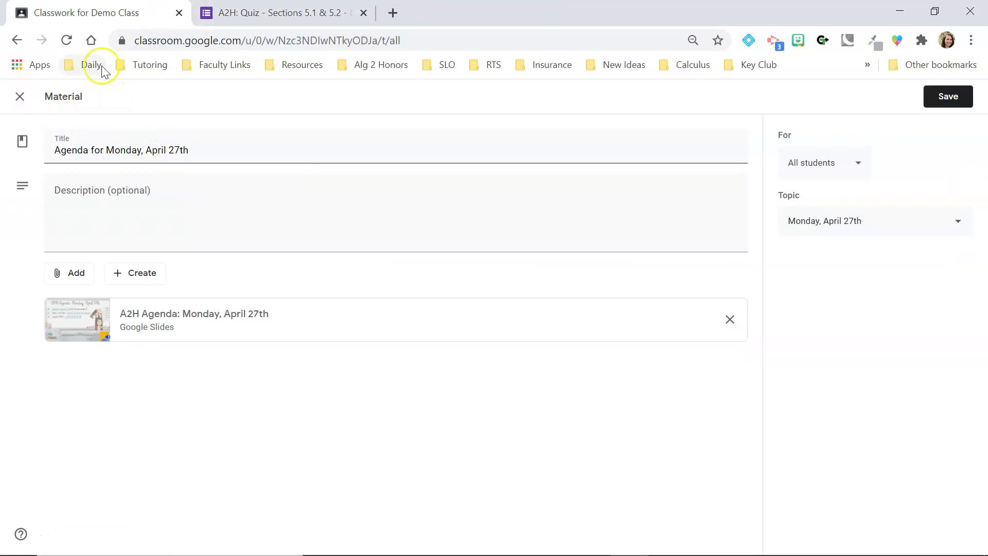
{"action": "left_click", "coordinate": [19, 97]}
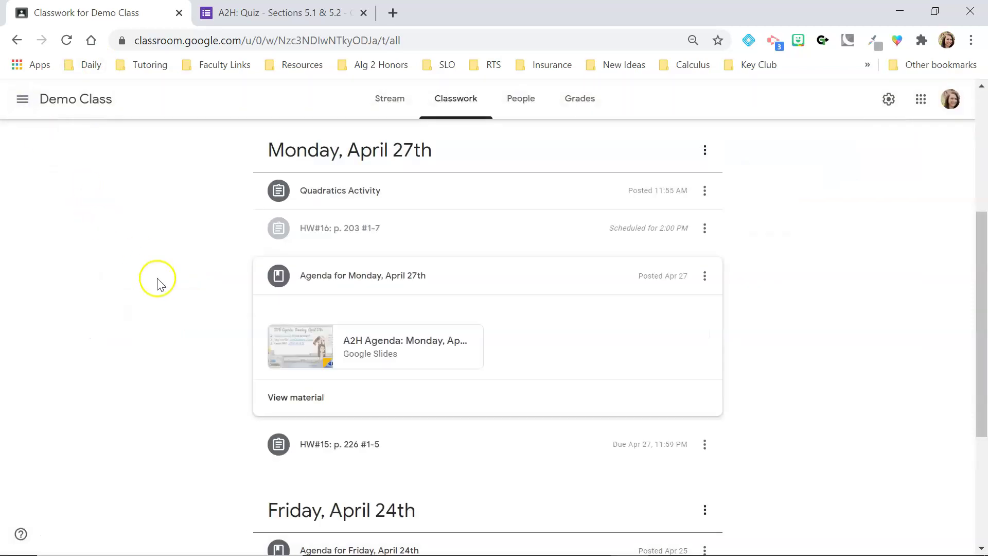
Browse reusable posts from the Algebra 2 H and archived Algebra 2 Honors Fall 2017 classes, and close the selection without reusing any
{"action": "left_click", "coordinate": [466, 99]}
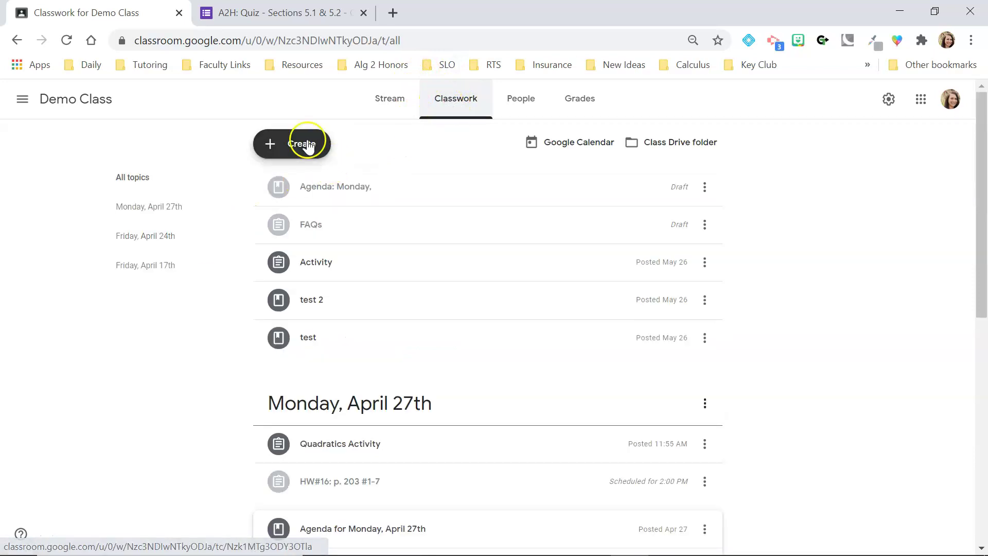
{"action": "left_click", "coordinate": [304, 145]}
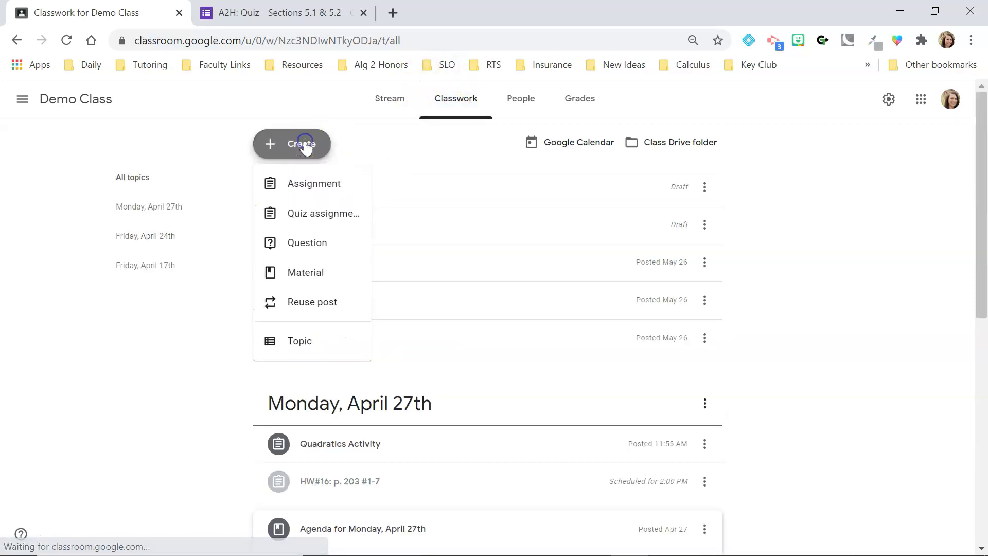
{"action": "left_click", "coordinate": [324, 309]}
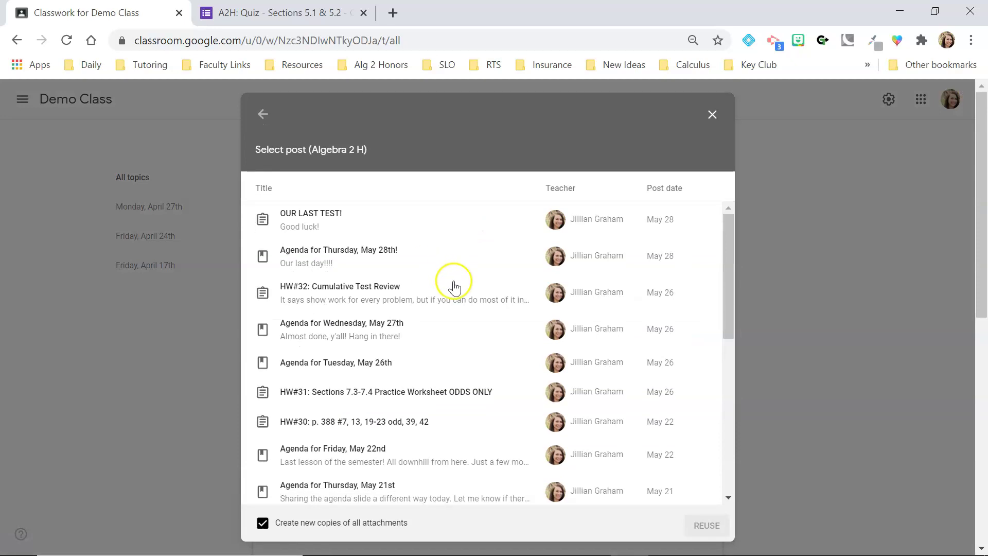
{"action": "left_click", "coordinate": [403, 274]}
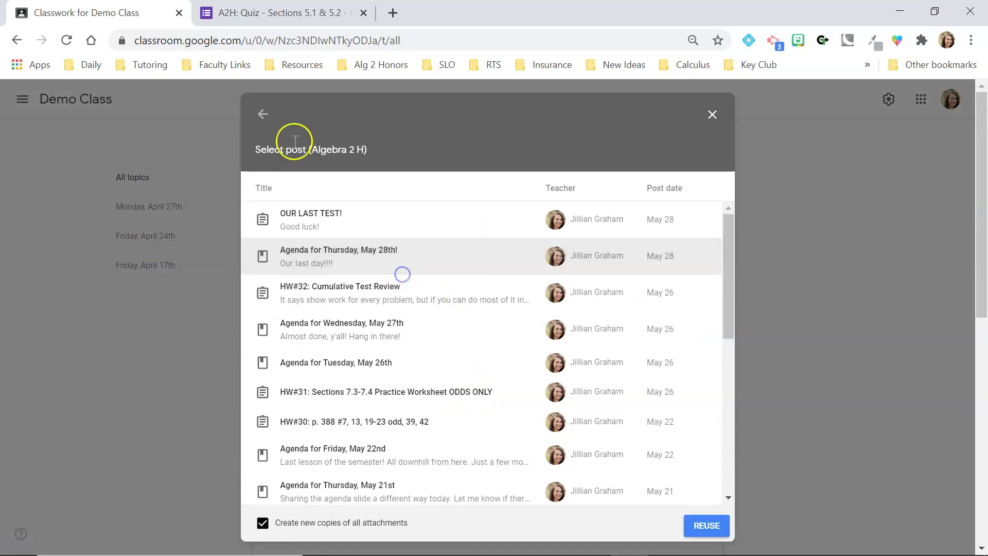
{"action": "left_click", "coordinate": [266, 117]}
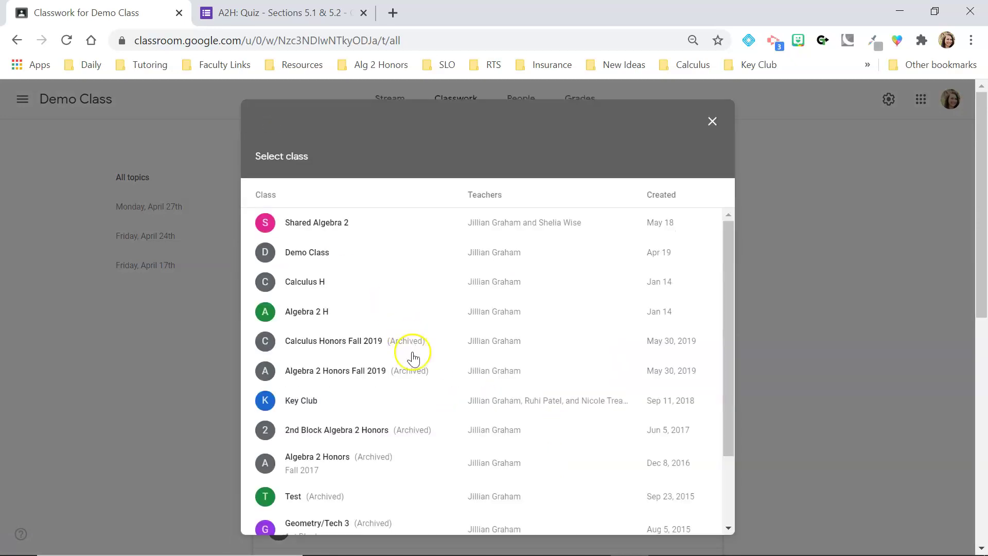
{"action": "left_click", "coordinate": [342, 457]}
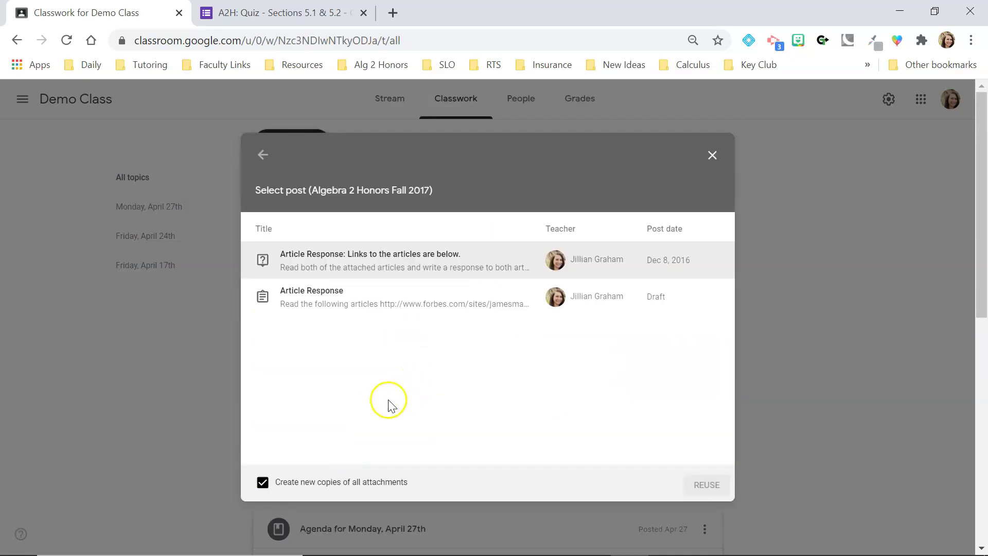
{"action": "left_click", "coordinate": [266, 161]}
{"action": "left_click", "coordinate": [714, 121]}
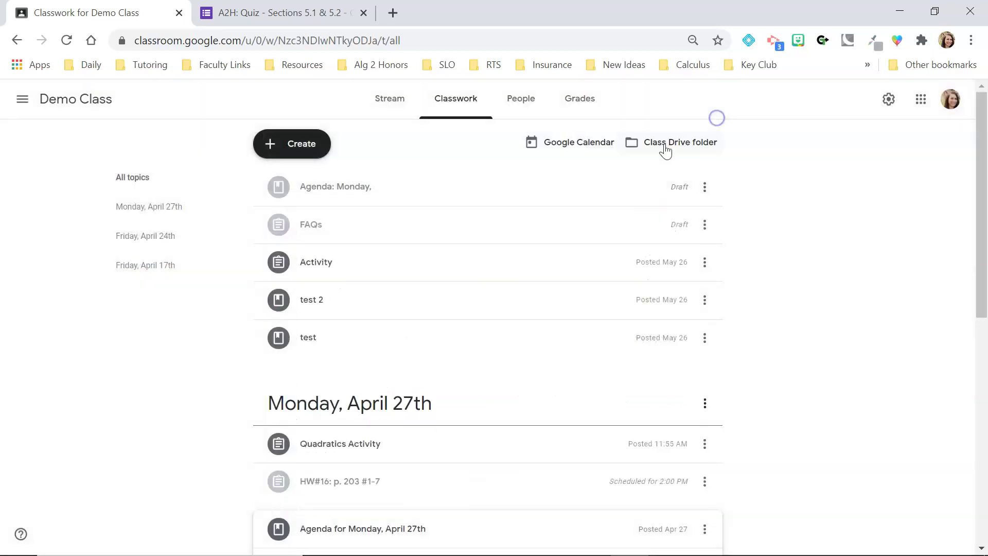
View the option for adding a new Classwork topic, and cancel it without entering a name
{"action": "left_click", "coordinate": [311, 141]}
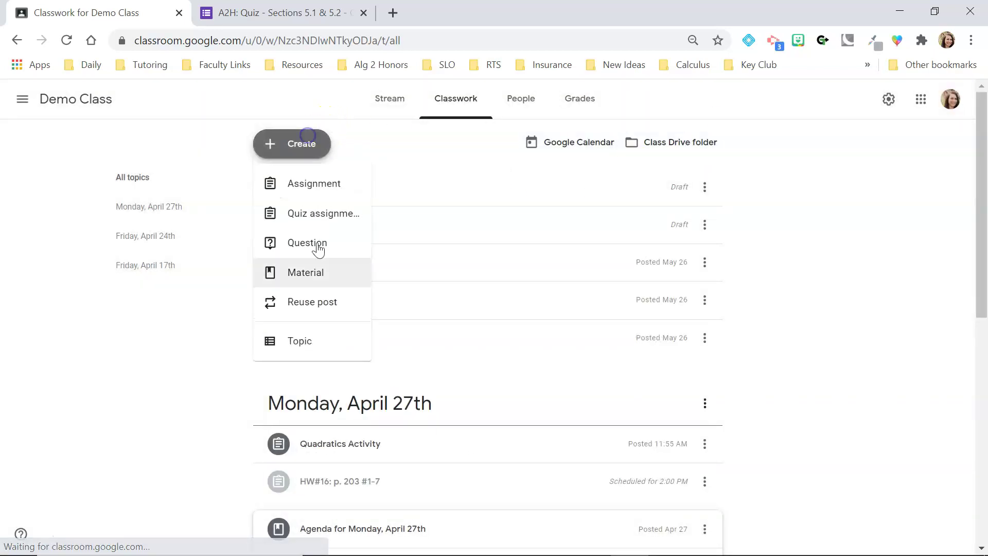
{"action": "left_click", "coordinate": [331, 339]}
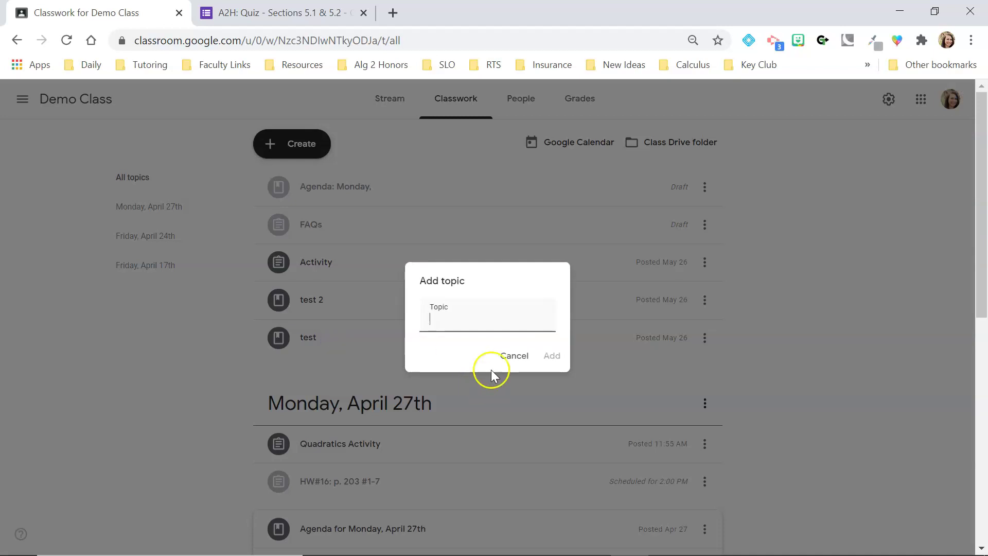
{"action": "left_click", "coordinate": [514, 355]}
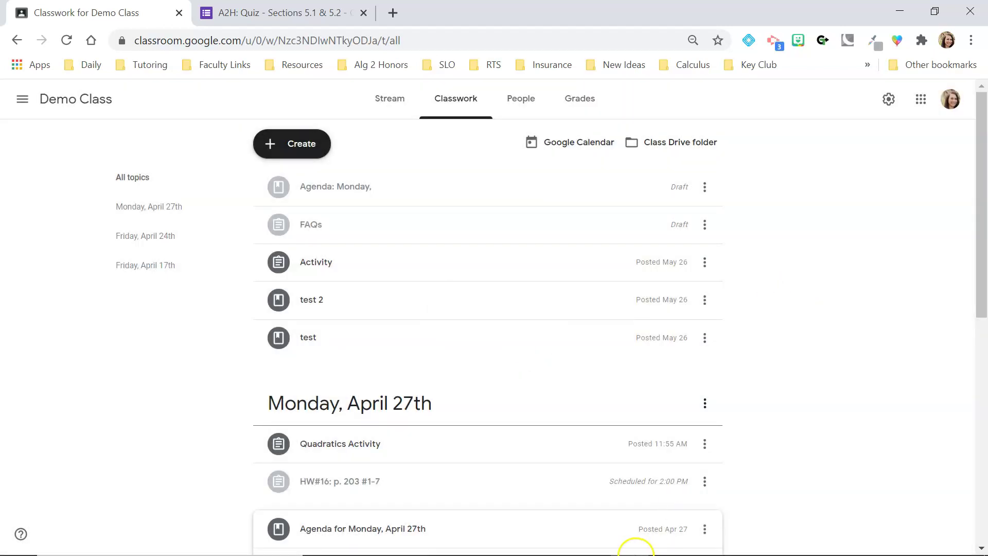
Switch to the untitled Google Slides presentation about posting assignments in Google Classroom and start presenting it
{"action": "left_click", "coordinate": [476, 540]}
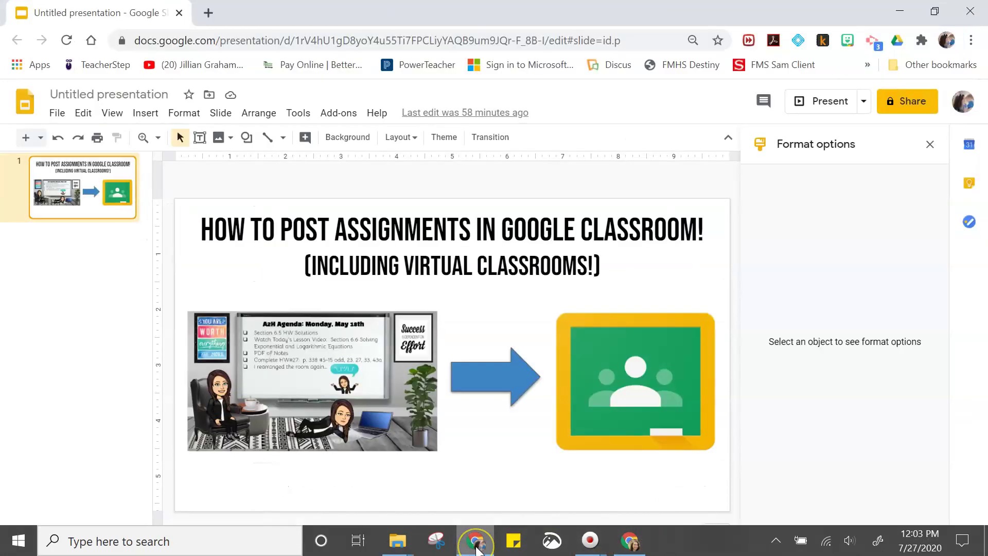
{"action": "left_click", "coordinate": [811, 102]}
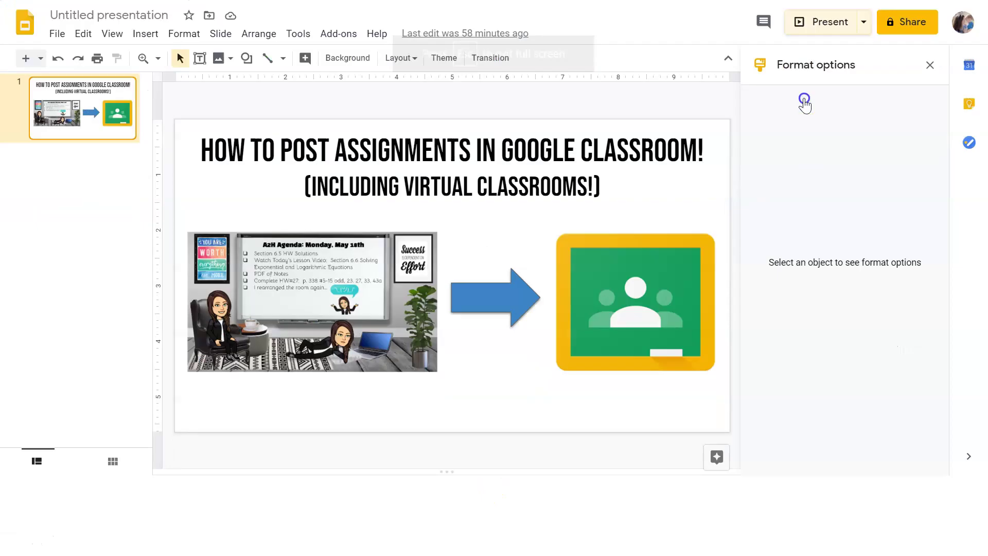